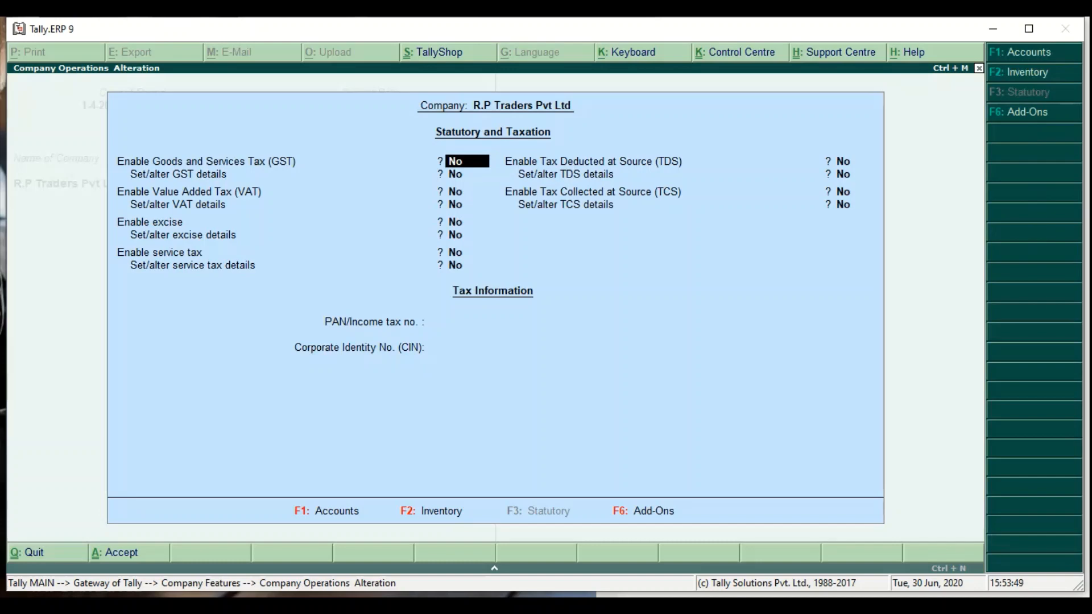
# - Enable TCS, enter the TAN, keep collector type Company, branch Dehri, and set person responsible to Yes
pyautogui.press('Return')
pyautogui.press('Return')
pyautogui.press('Return')
pyautogui.press('Return')
pyautogui.press('Return')
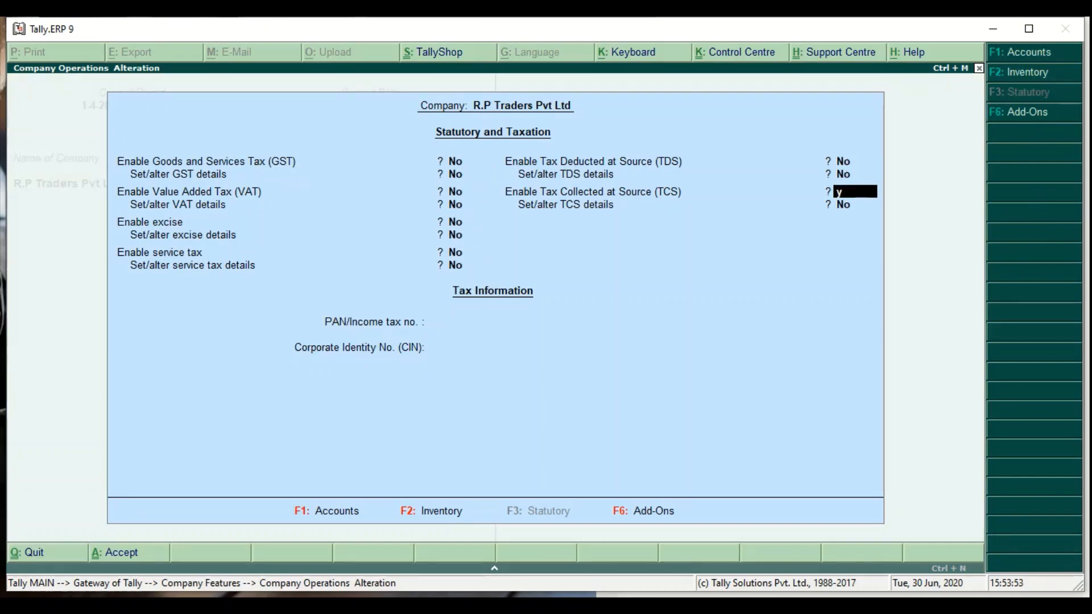
pyautogui.write('yy')
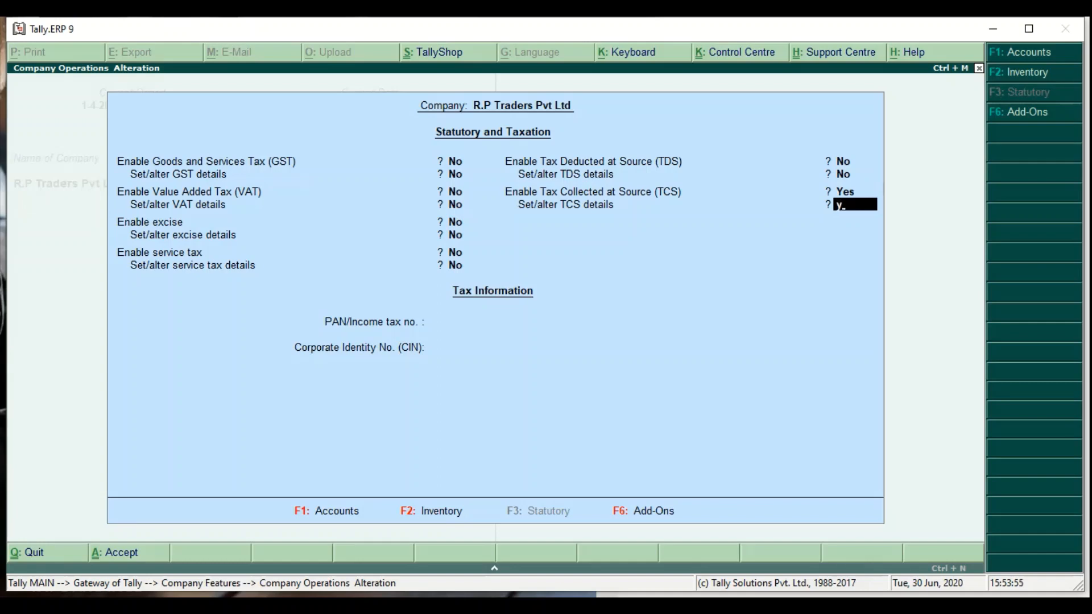
pyautogui.press('Return')
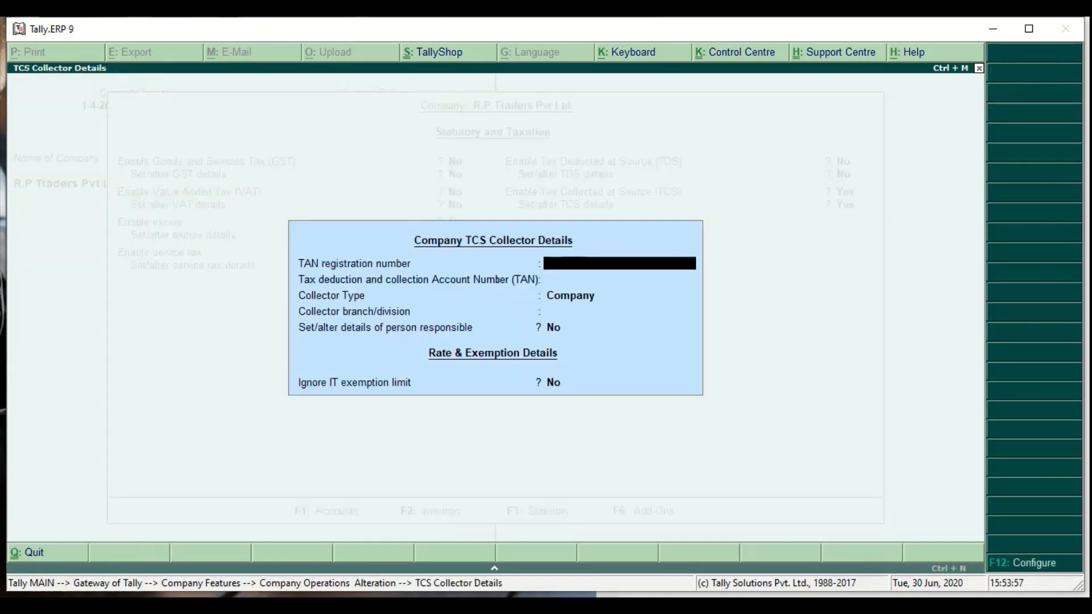
pyautogui.write('45I')
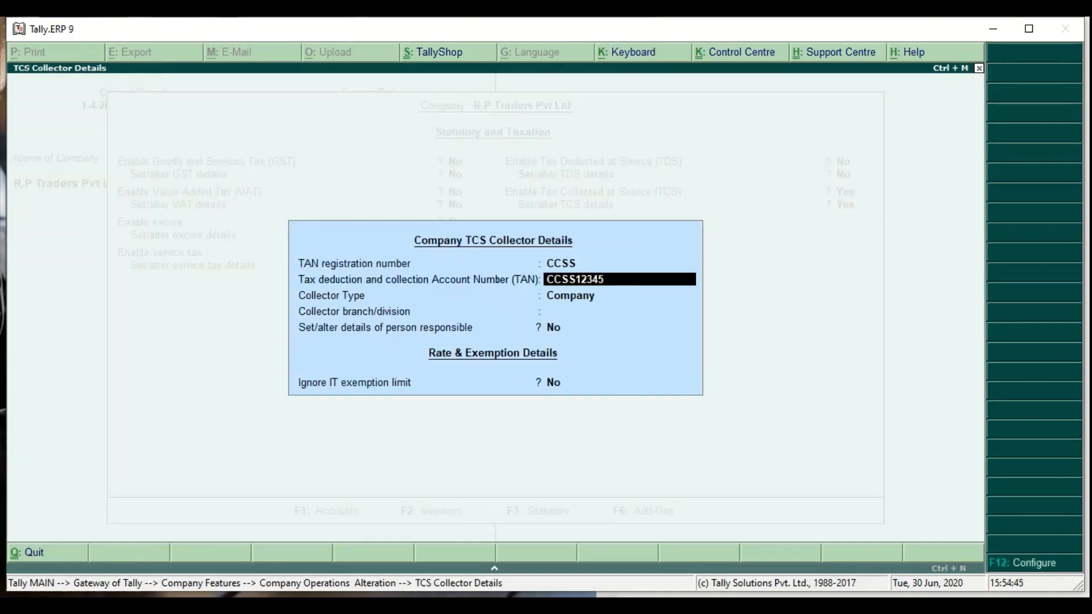
pyautogui.press('Return')
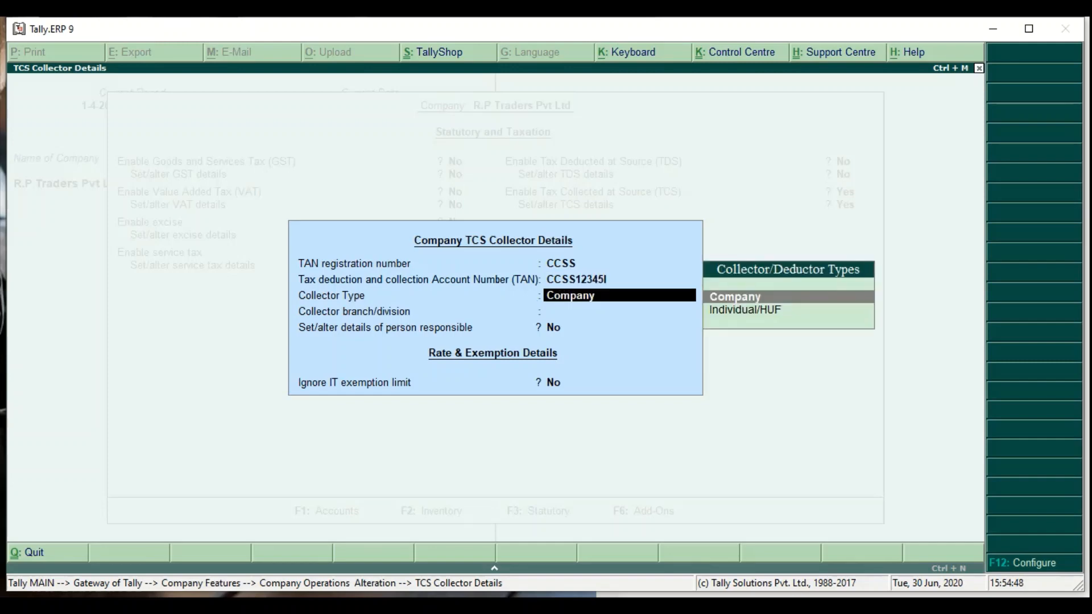
pyautogui.press('Return')
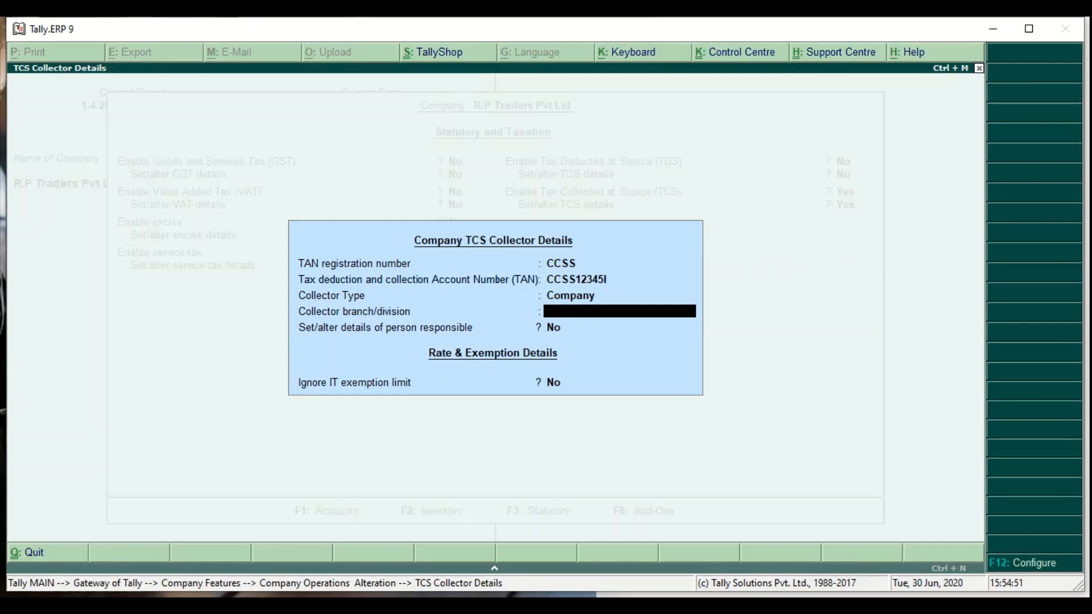
pyautogui.write('Dehri')
pyautogui.press('Return')
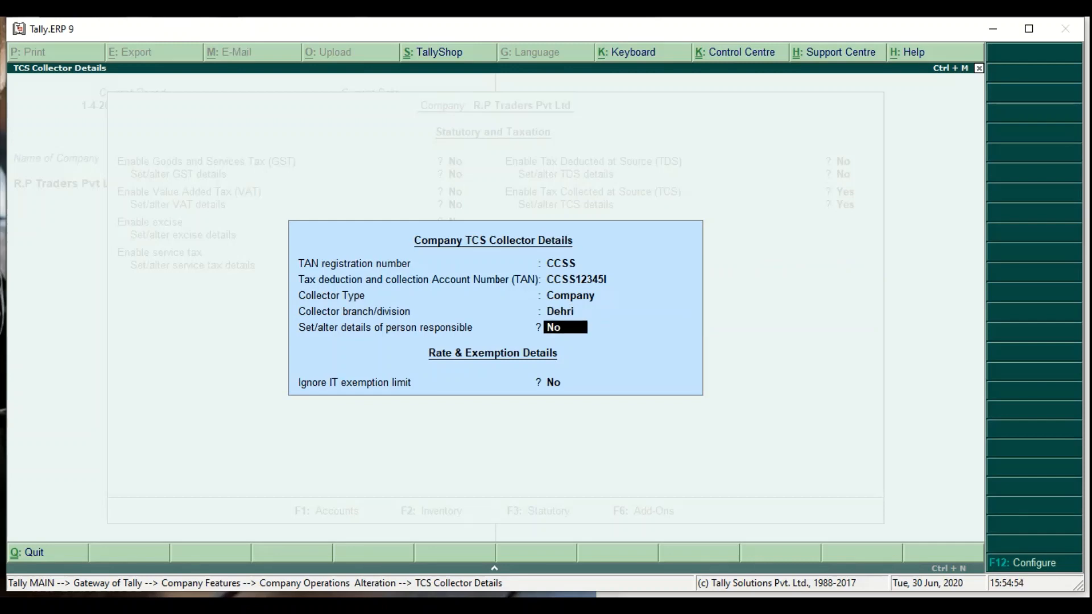
pyautogui.write('y')
pyautogui.press('Return')
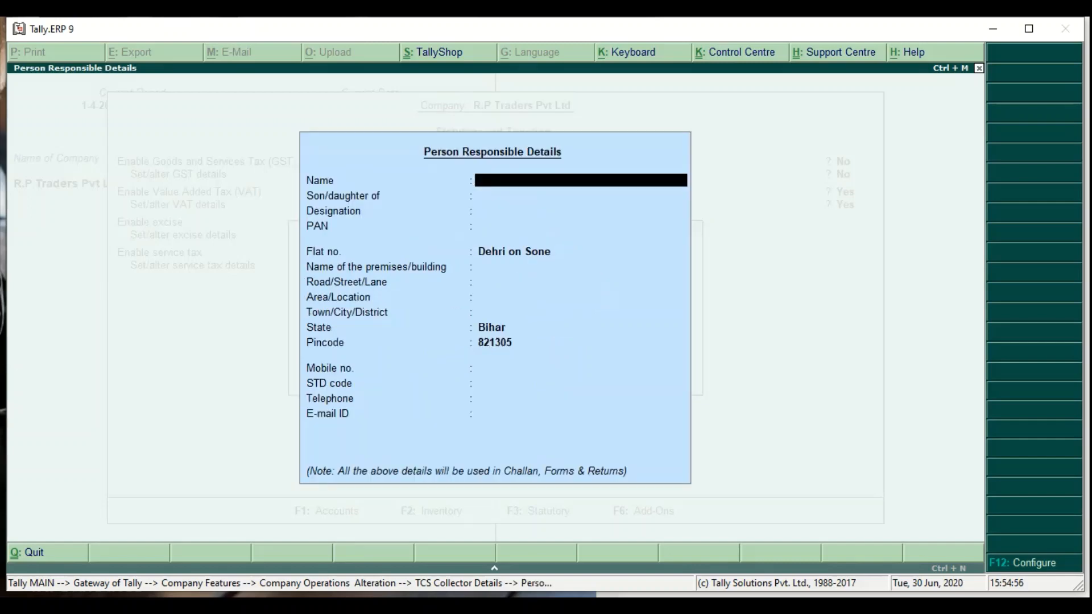
# - Enter the responsible person's name with designation Accountant
pyautogui.press('Return')
pyautogui.press('Return')
pyautogui.write('Acc')
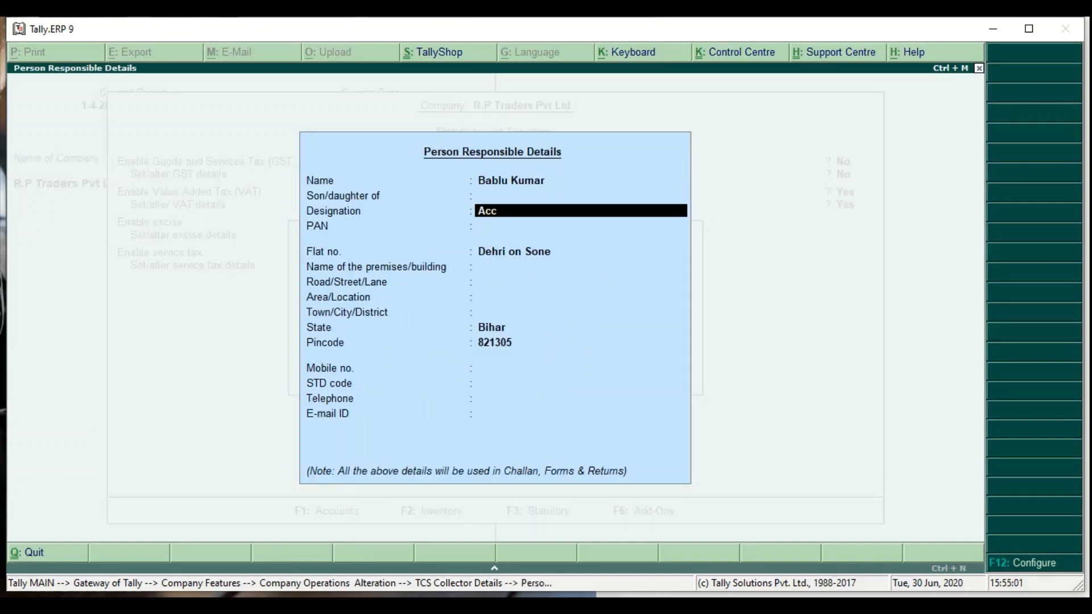
pyautogui.write('ountant')
pyautogui.press('Return')
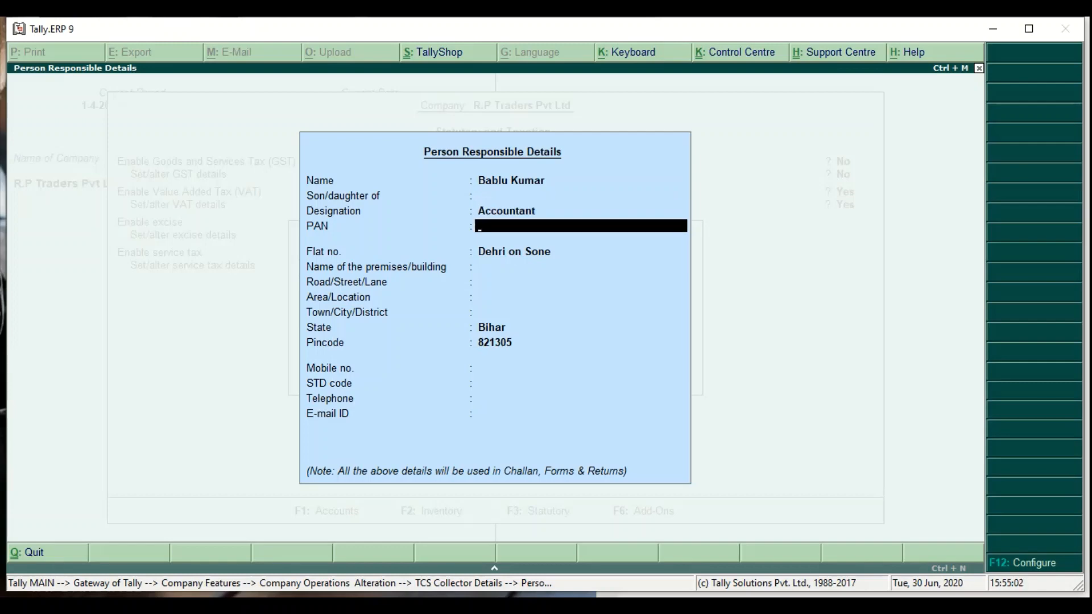
pyautogui.press('Return')
pyautogui.press('Return')
pyautogui.press('Return')
pyautogui.press('Return')
pyautogui.press('Return')
pyautogui.press('Return')
pyautogui.press('Return')
pyautogui.press('Return')
pyautogui.press('Return')
pyautogui.press('Return')
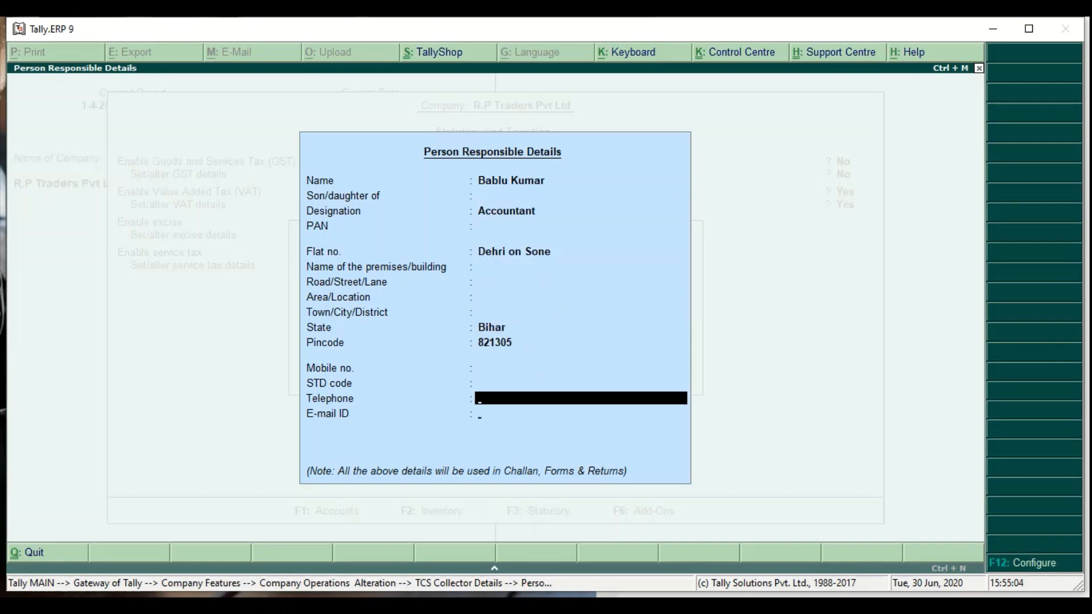
pyautogui.press('Return')
pyautogui.press('Return')
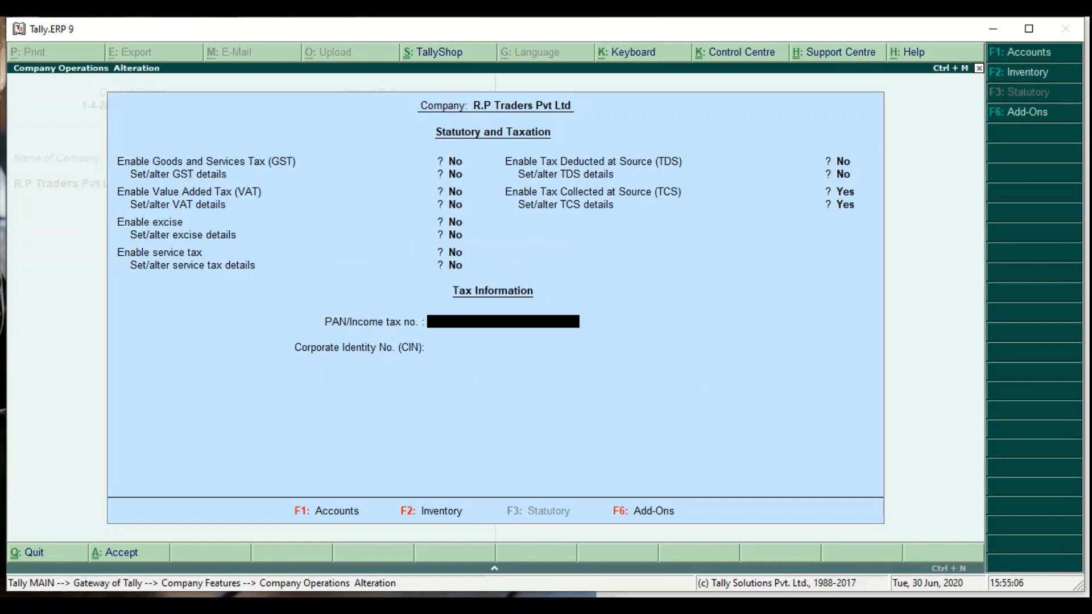
# - Enter the company PAN and accept the statutory settings
pyautogui.press('Return')
pyautogui.press('Return')
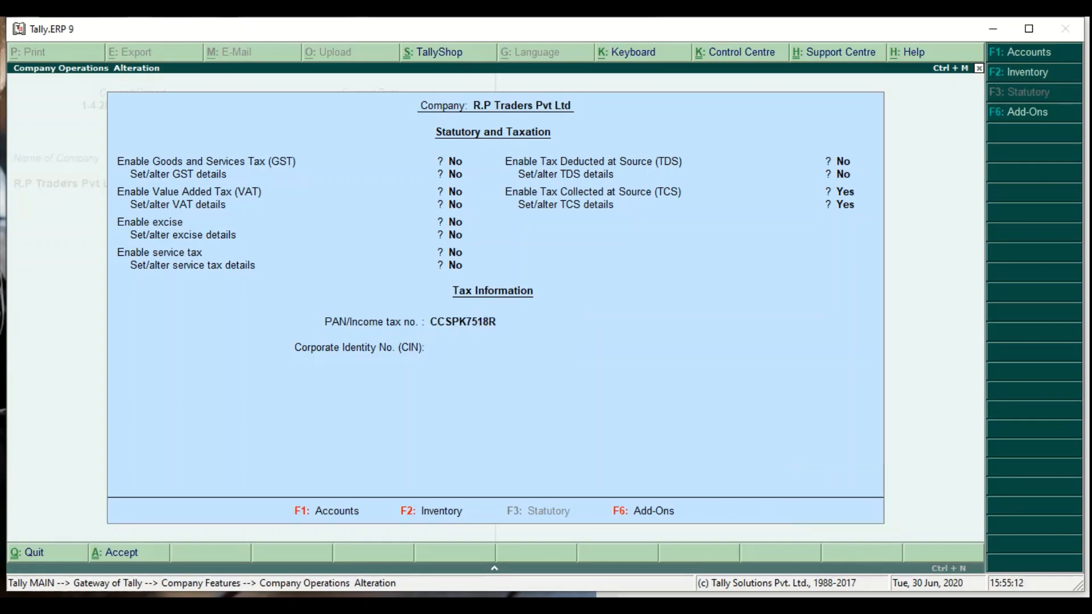
pyautogui.press('Return')
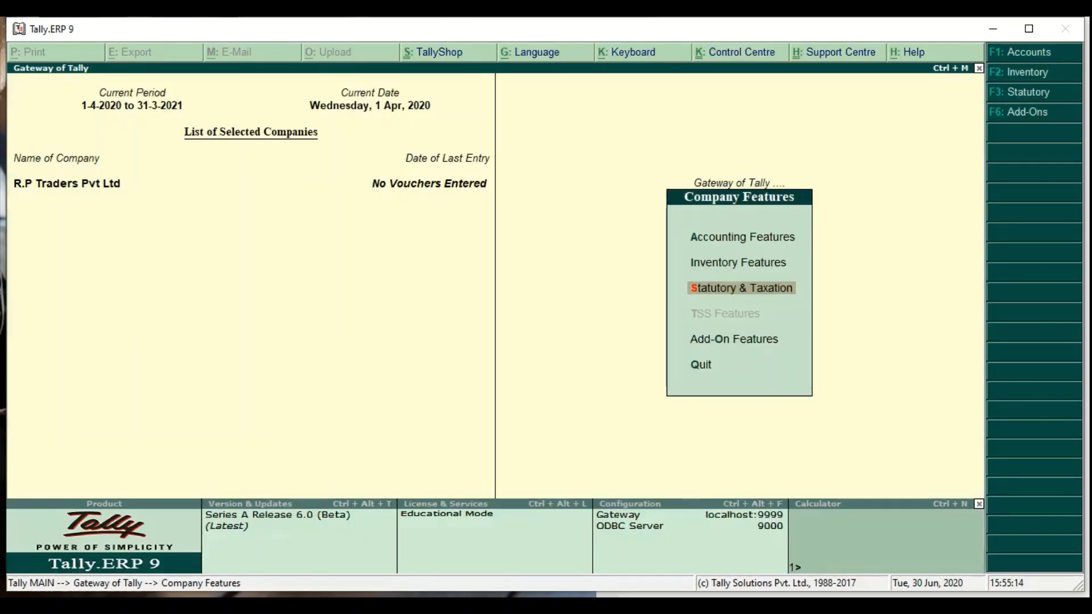
# - Go to Accounts Info > Statutory Info > TCS Nature of Goods creation
pyautogui.press('Escape')
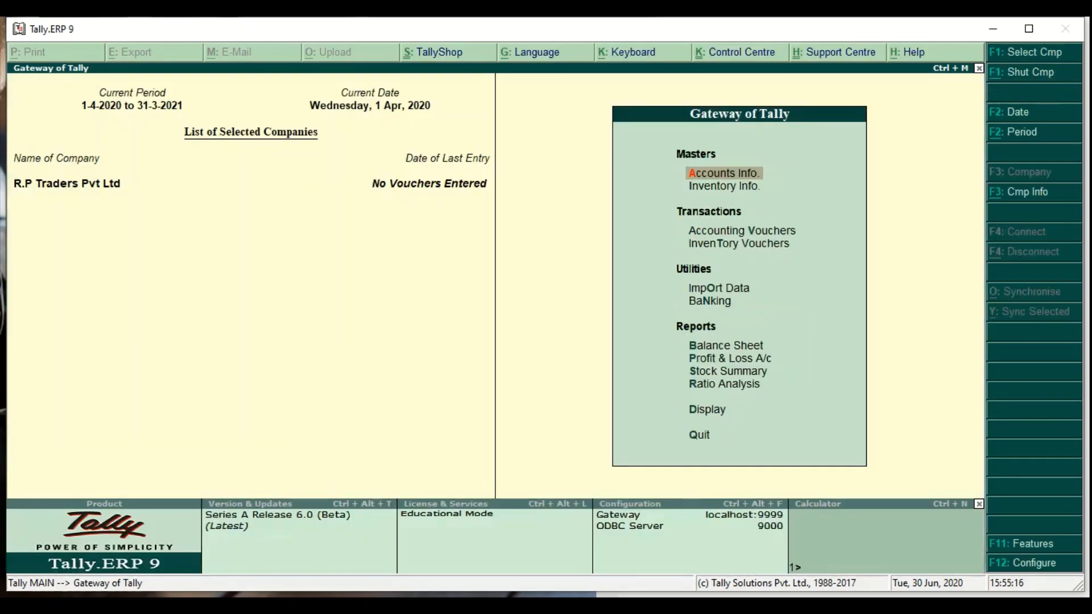
pyautogui.press('Return')
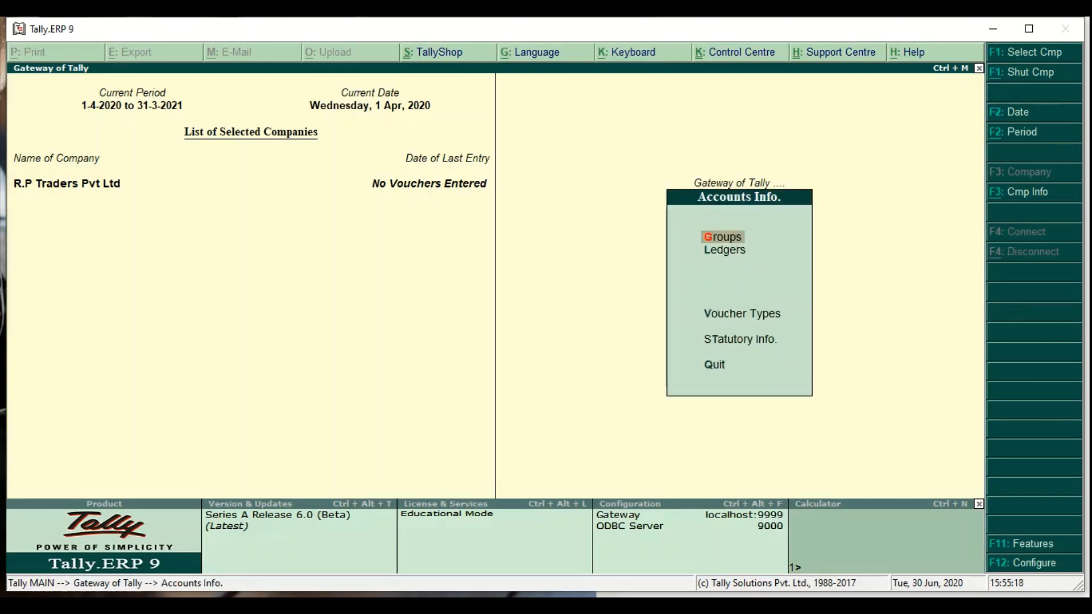
pyautogui.press('Down')
pyautogui.press('Down')
pyautogui.press('Down')
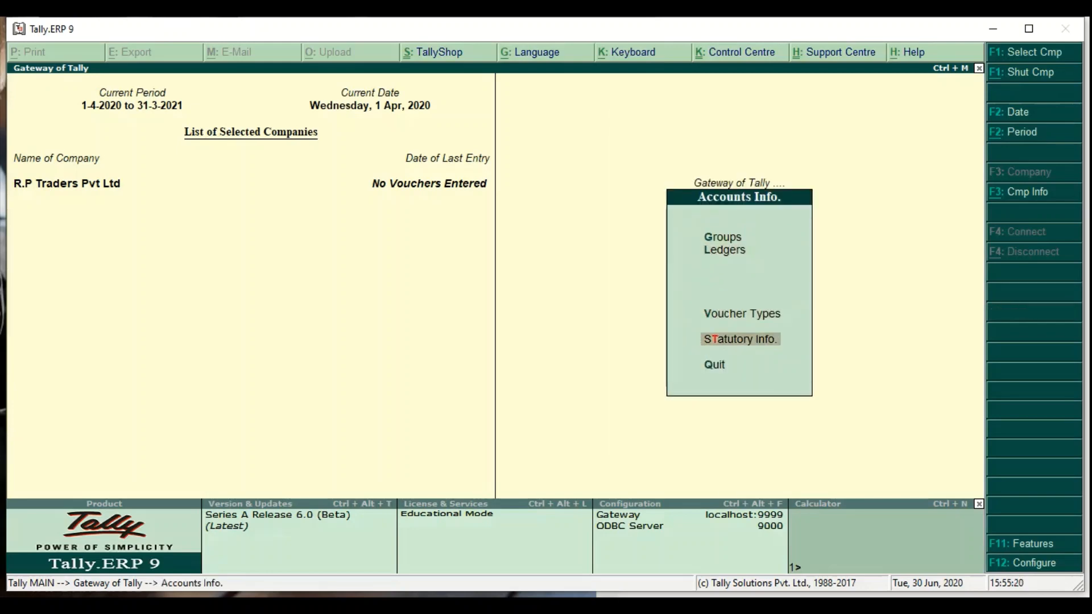
pyautogui.press('Return')
pyautogui.press('Return')
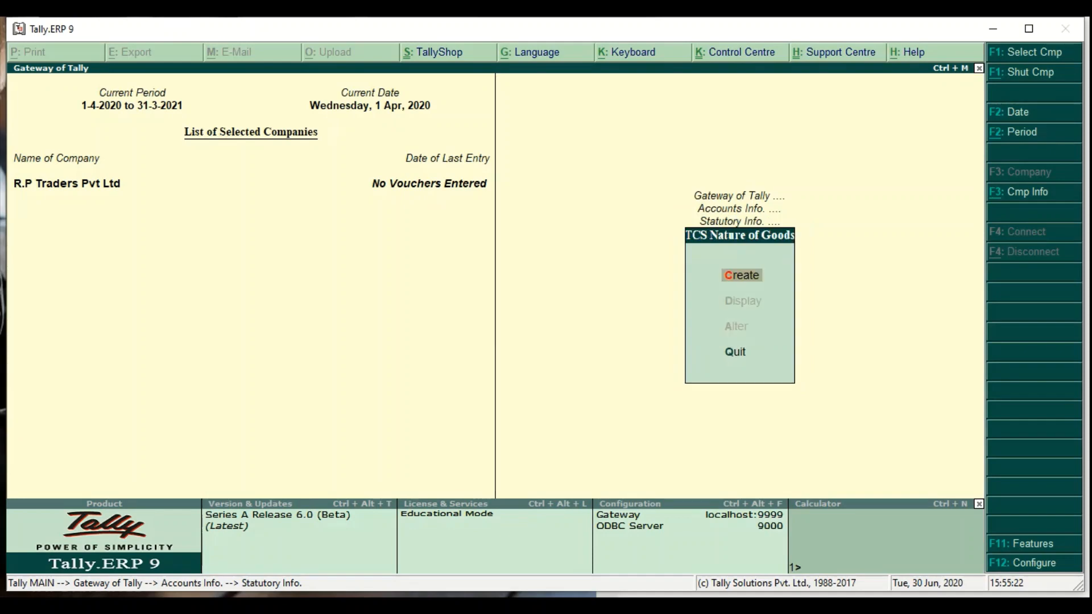
pyautogui.press('Return')
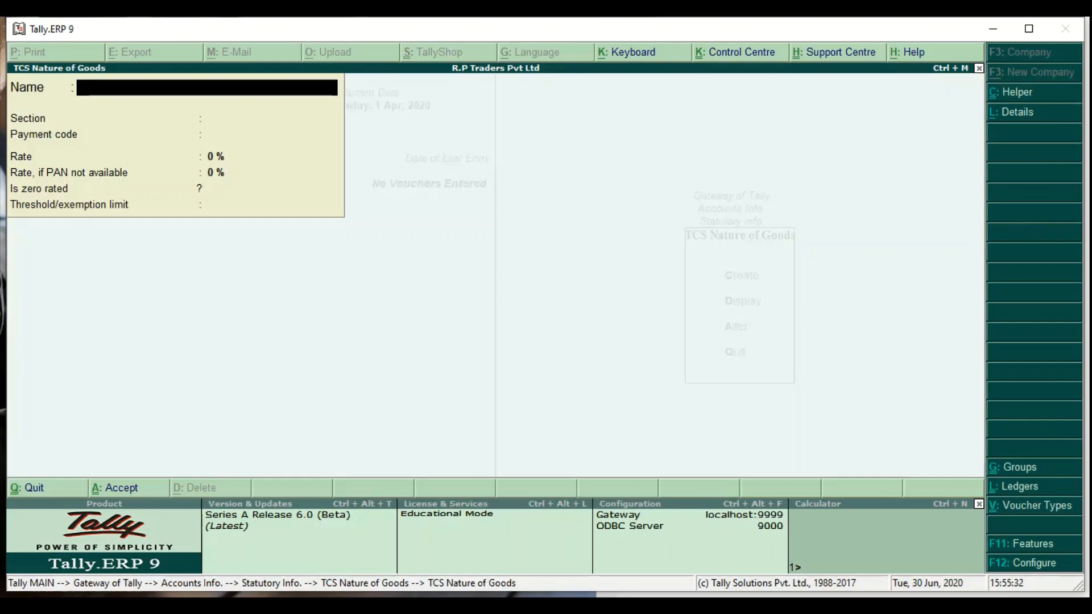
# - Create nature of goods Scrap with section Abc-1, payment code 001 and 1% rate
pyautogui.write('Scrap')
pyautogui.press('Return')
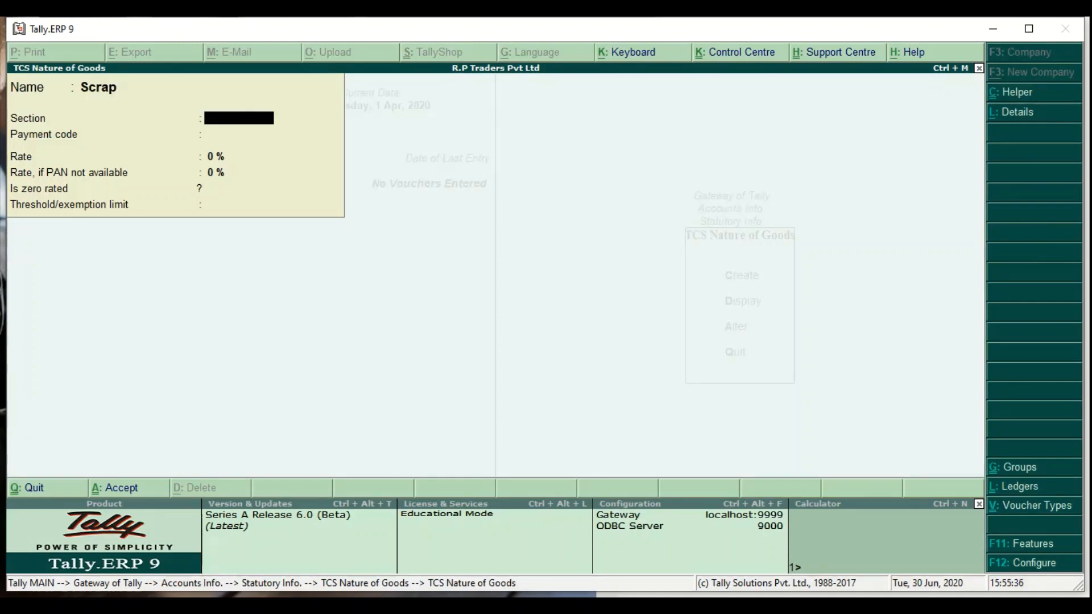
pyautogui.write('Abc-1')
pyautogui.press('Return')
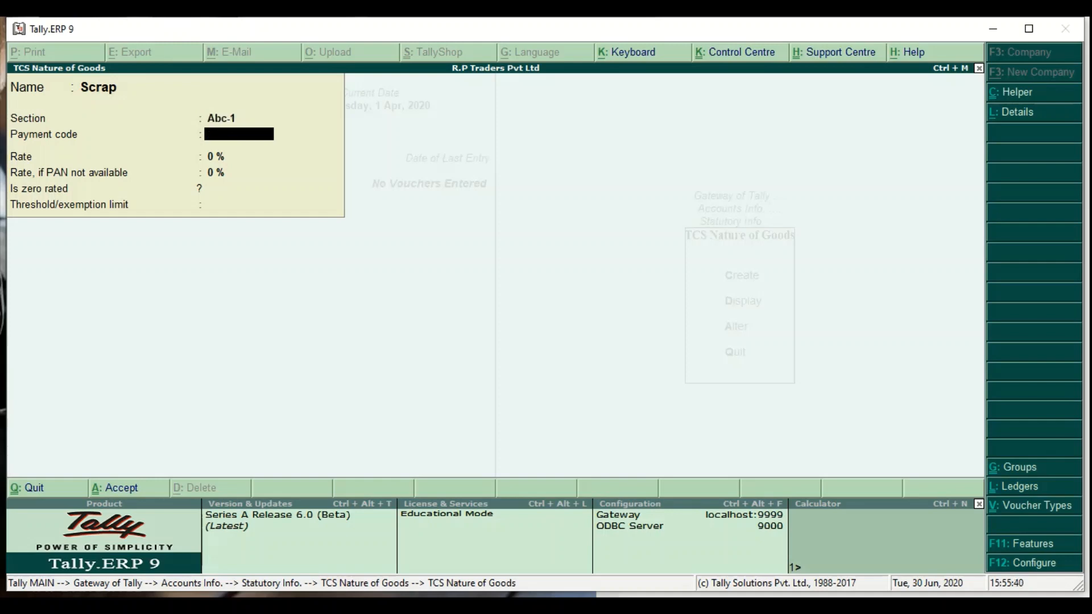
pyautogui.press('Return')
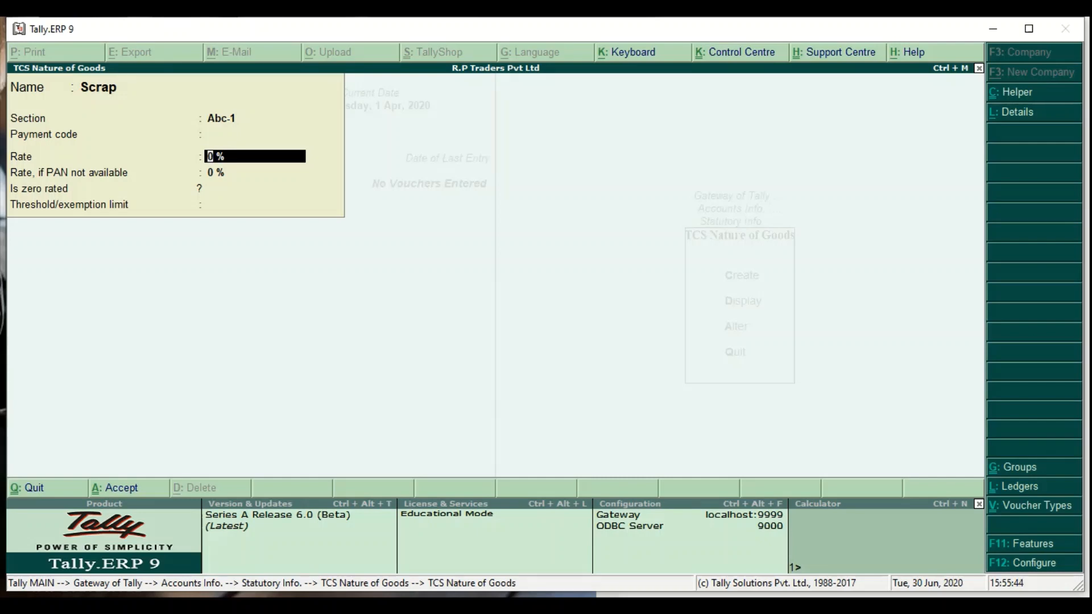
pyautogui.press('BackSpace')
pyautogui.write('001')
pyautogui.press('Return')
pyautogui.write('1')
pyautogui.press('Return')
pyautogui.press('Return')
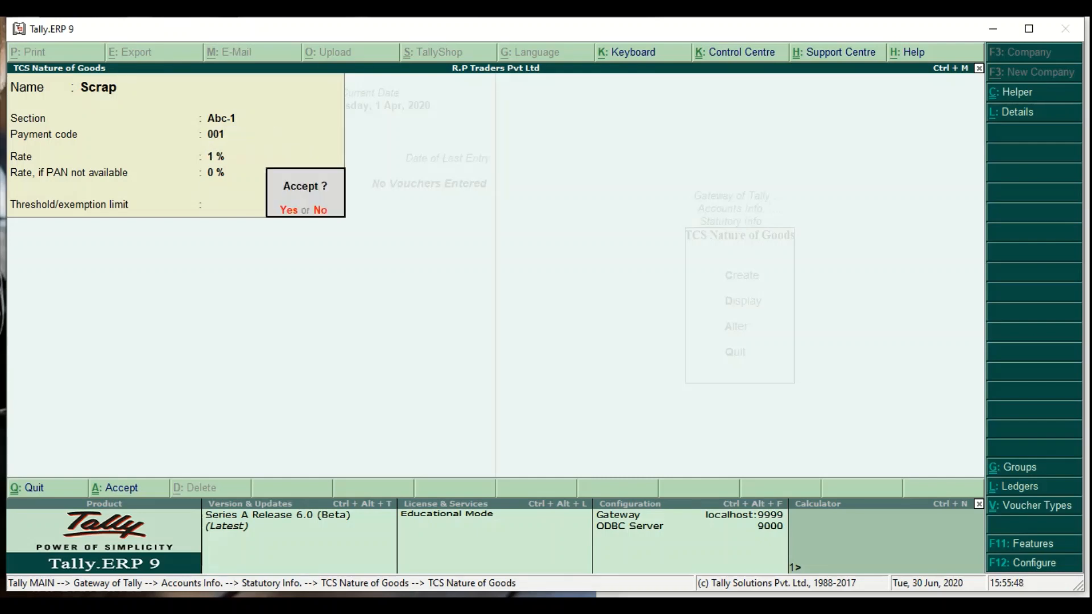
pyautogui.press('Return')
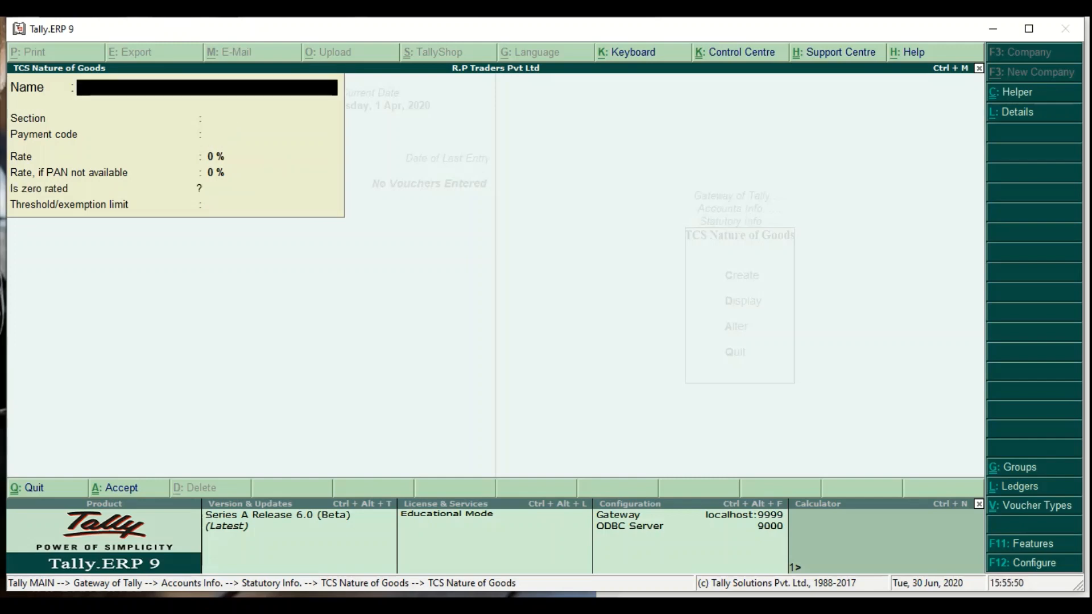
# - Create a ledger named Ambar Traders under Sundry Debtors
pyautogui.press('Escape')
pyautogui.press('Escape')
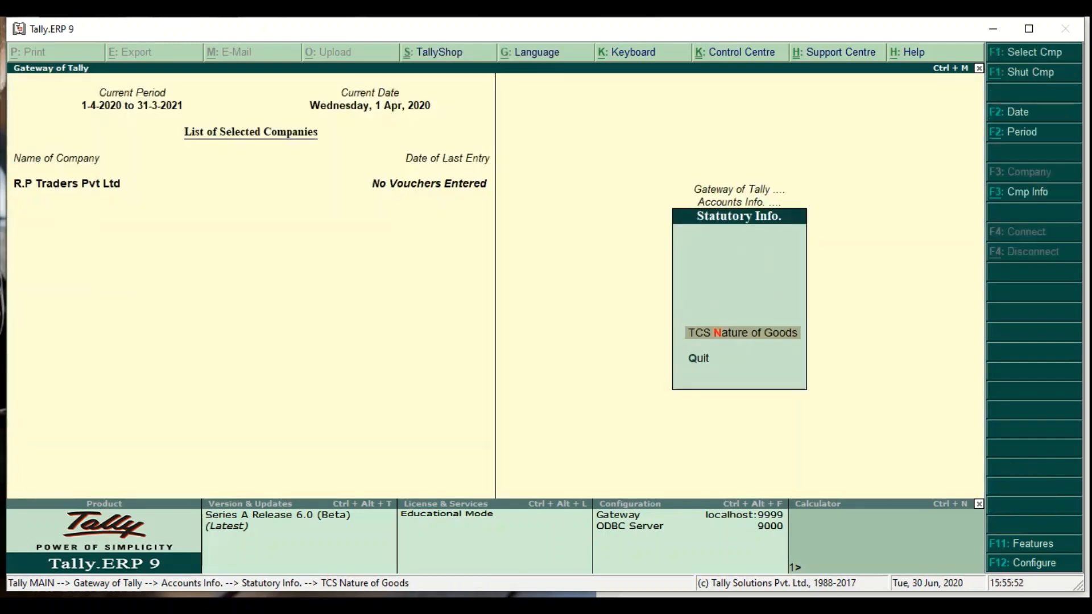
pyautogui.press('Escape')
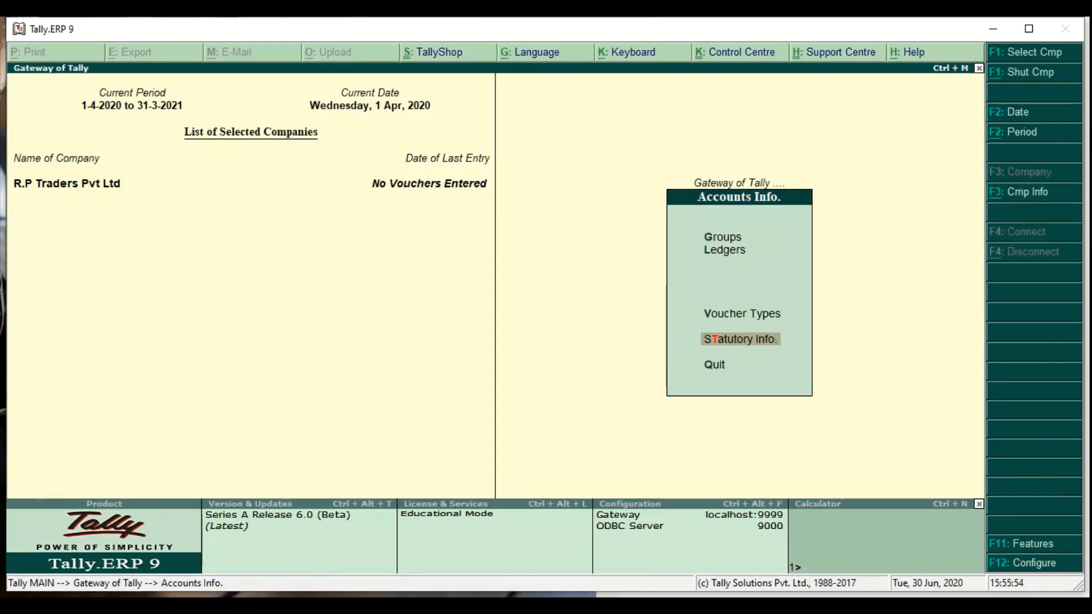
pyautogui.press('Up')
pyautogui.press('Up')
pyautogui.press('Up')
pyautogui.press('Down')
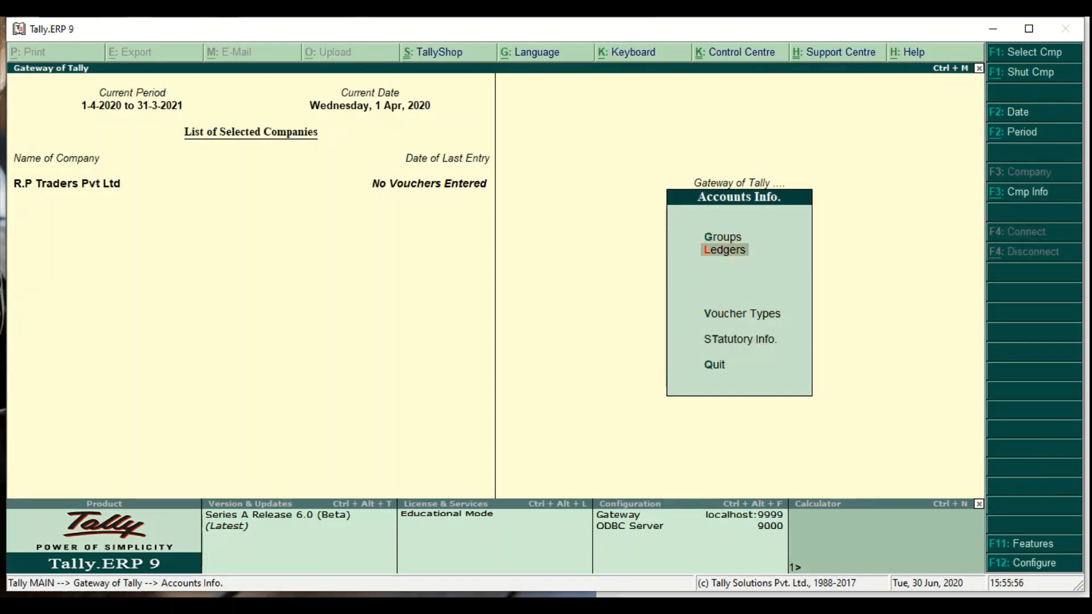
pyautogui.press('Return')
pyautogui.press('Return')
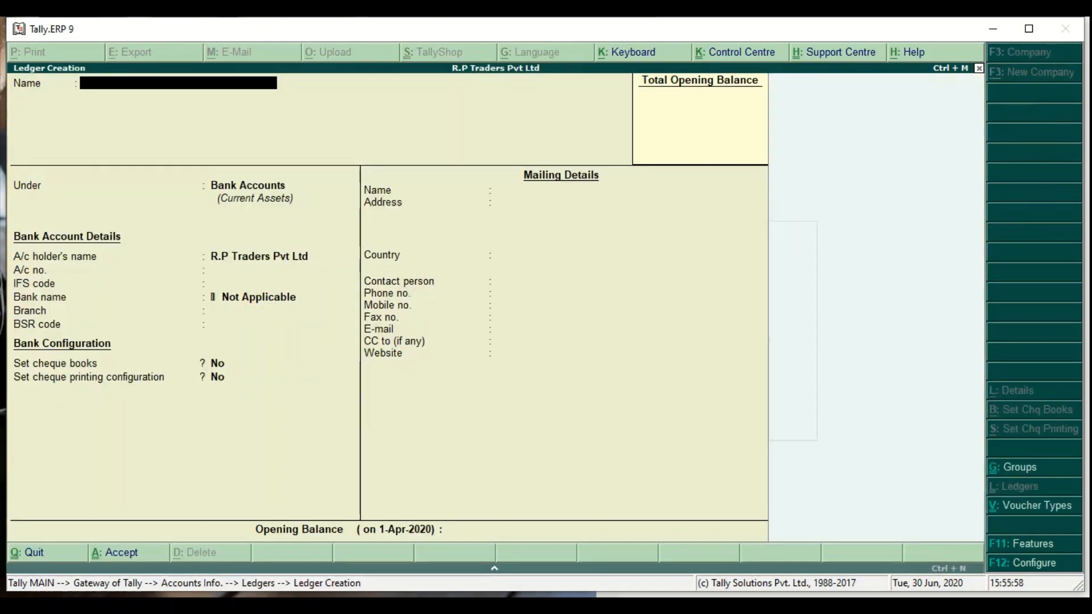
pyautogui.write('Ambar Traders')
pyautogui.press('Return')
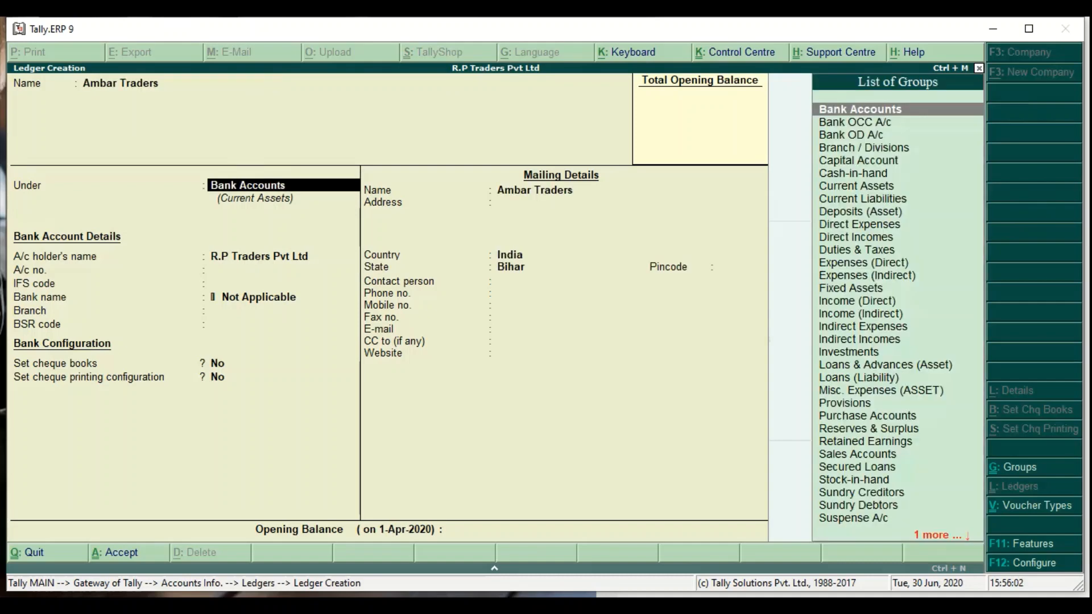
pyautogui.write('Sundry Debtor')
pyautogui.press('Return')
pyautogui.press('Return')
pyautogui.press('Return')
pyautogui.press('Return')
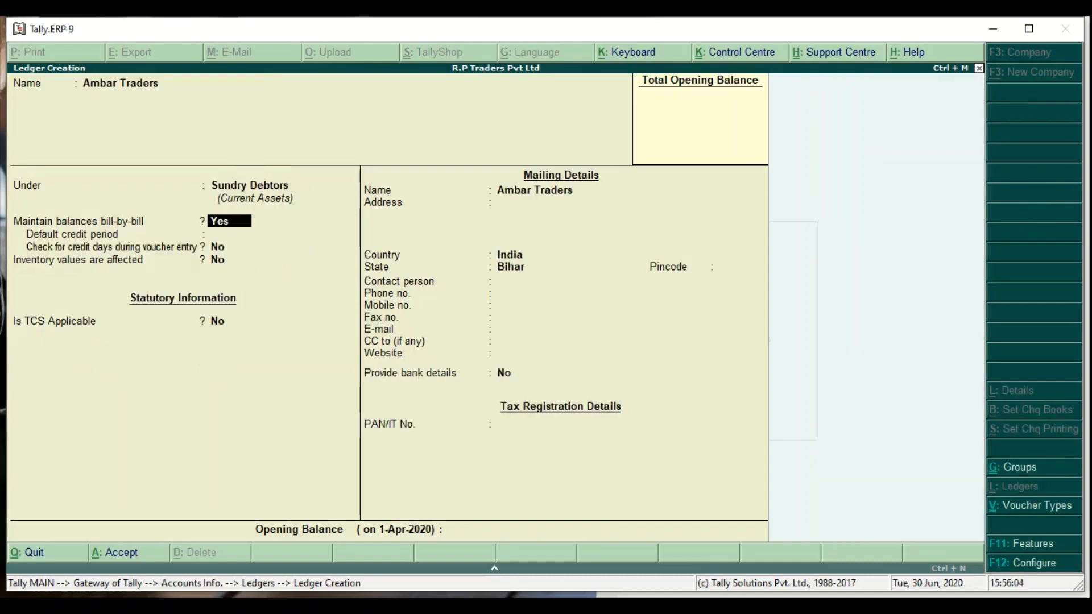
# - Make TCS applicable with buyer type Company - Resident, enter the PAN, and save
pyautogui.press('y')
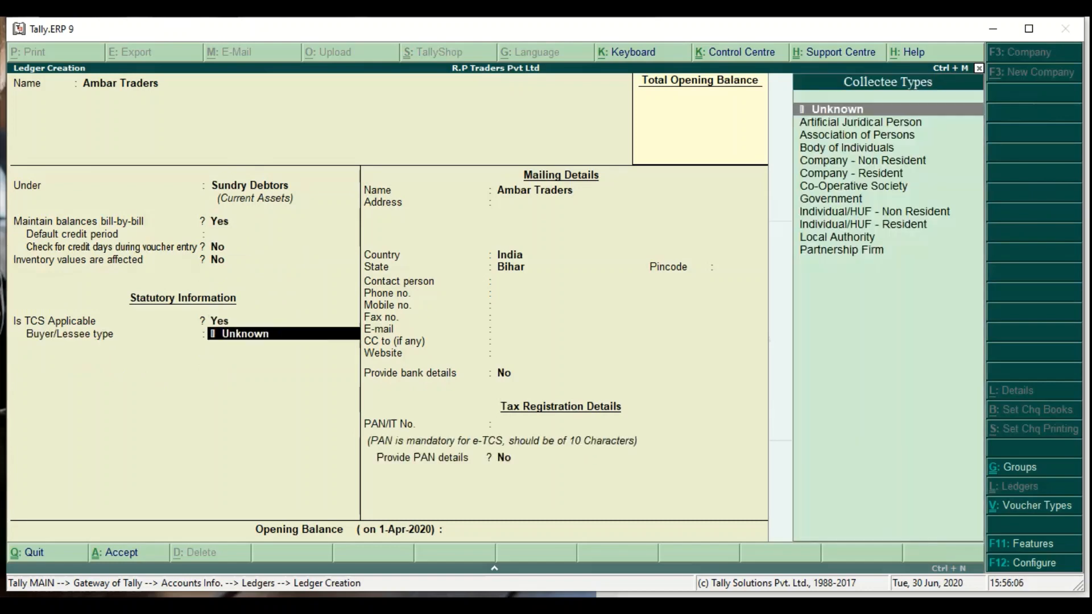
pyautogui.press('Down')
pyautogui.press('Down')
pyautogui.press('Down')
pyautogui.press('Down')
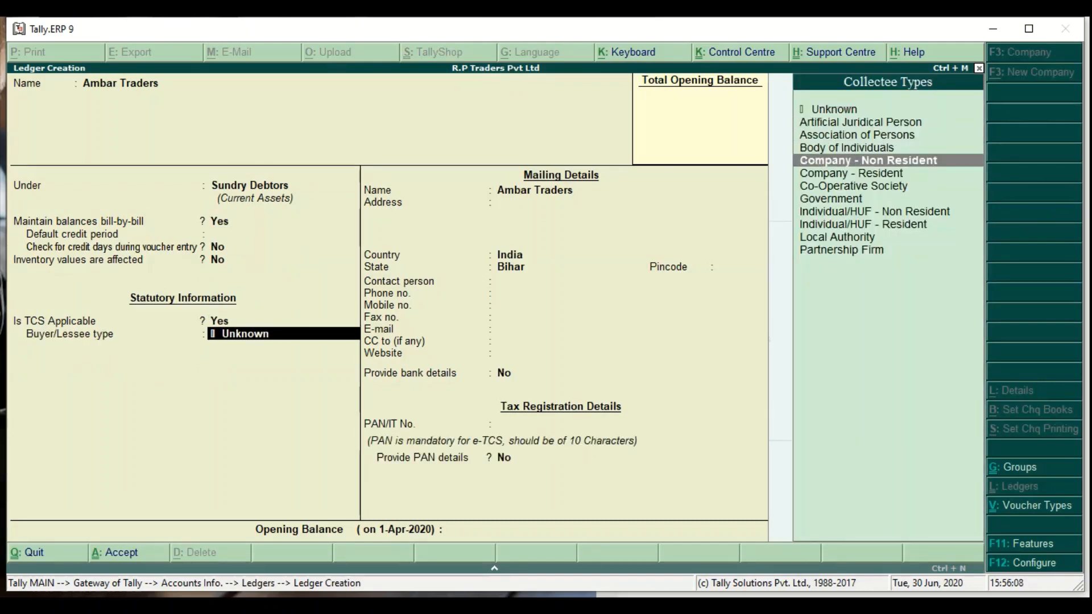
pyautogui.press('Down')
pyautogui.press('Return')
pyautogui.press('Return')
pyautogui.press('Return')
pyautogui.press('Return')
pyautogui.press('Return')
pyautogui.press('Return')
pyautogui.press('Return')
pyautogui.press('Return')
pyautogui.press('Return')
pyautogui.press('Return')
pyautogui.press('Return')
pyautogui.press('Return')
pyautogui.press('Return')
pyautogui.press('Return')
pyautogui.press('Return')
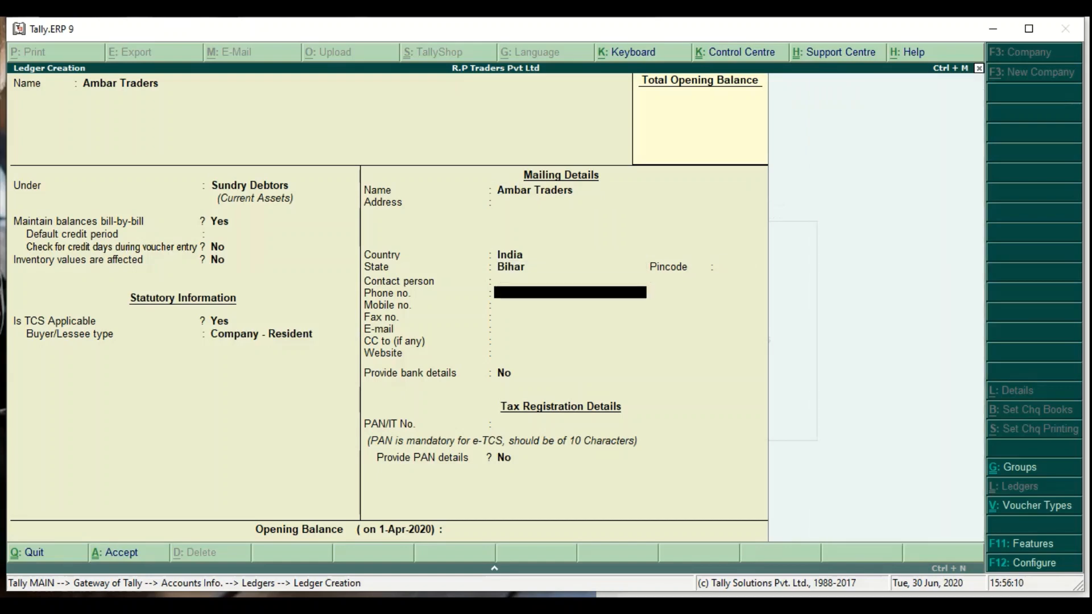
pyautogui.press('Up')
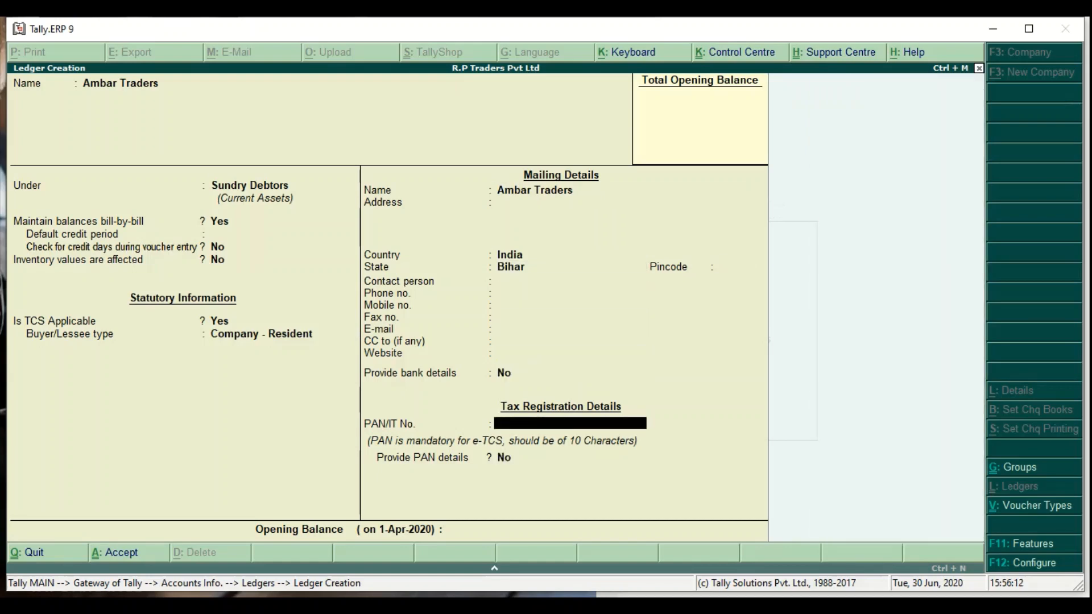
pyautogui.press('Return')
pyautogui.press('y')
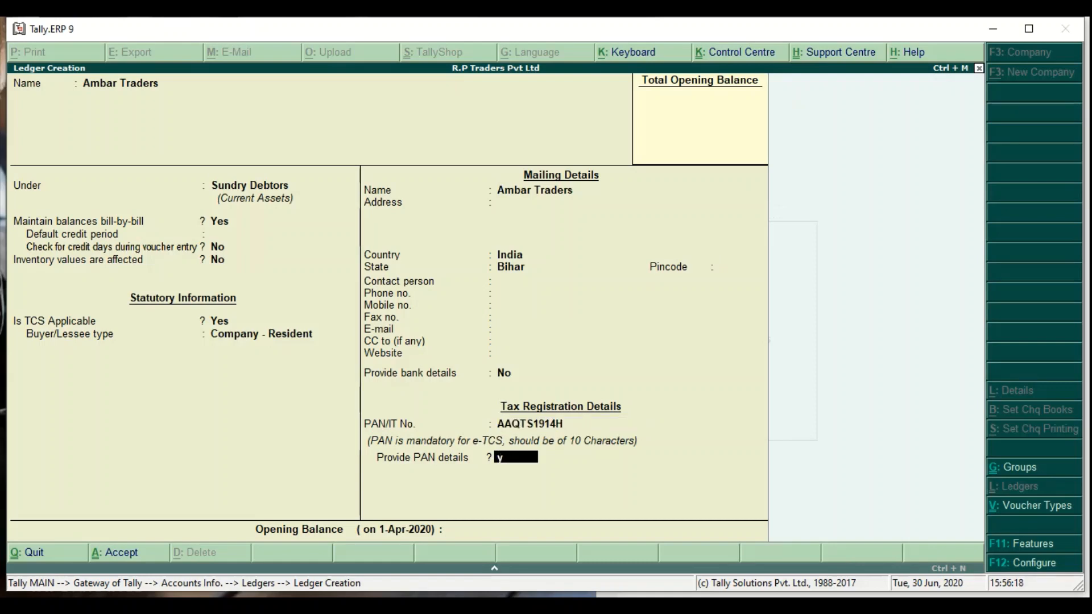
pyautogui.press('Return')
pyautogui.press('Return')
pyautogui.press('Return')
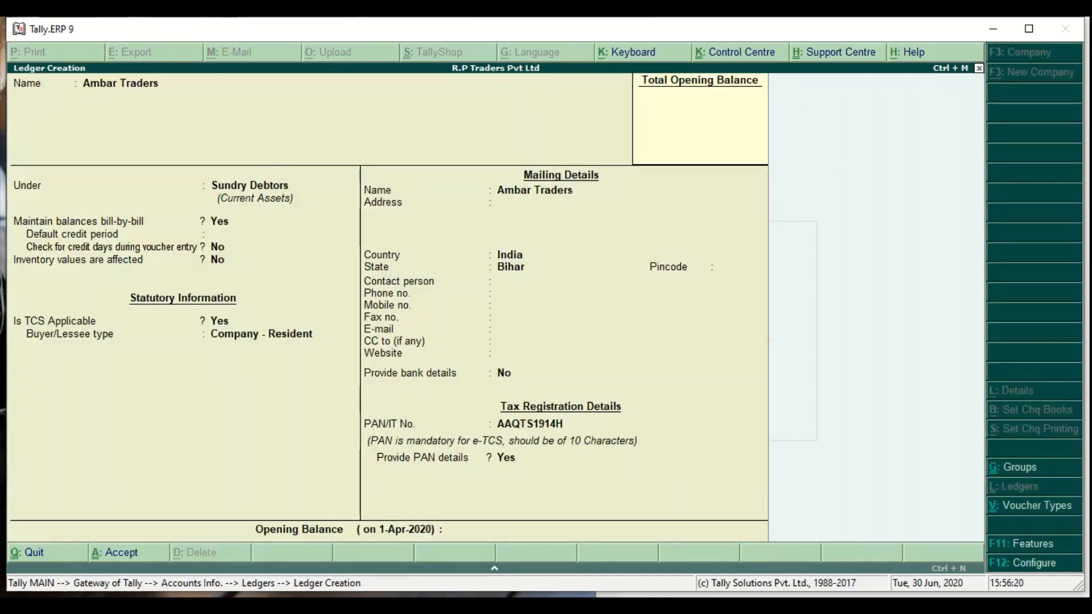
# - Name the new ledger Sales A/c and place it under Sales Accounts
pyautogui.write('Sales A/c')
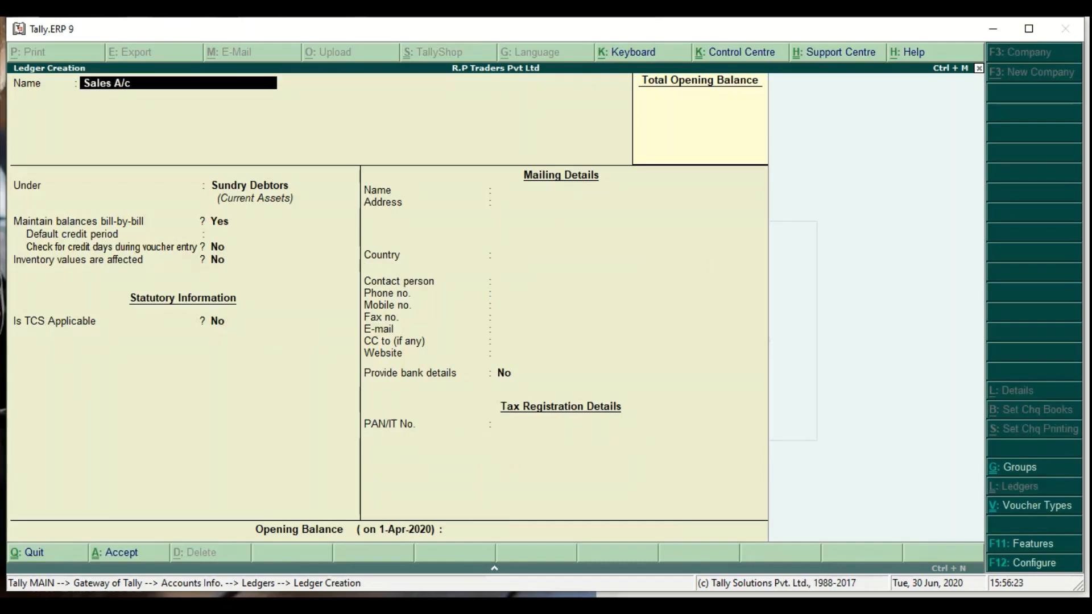
pyautogui.press('Return')
pyautogui.write('Sale')
pyautogui.press('Return')
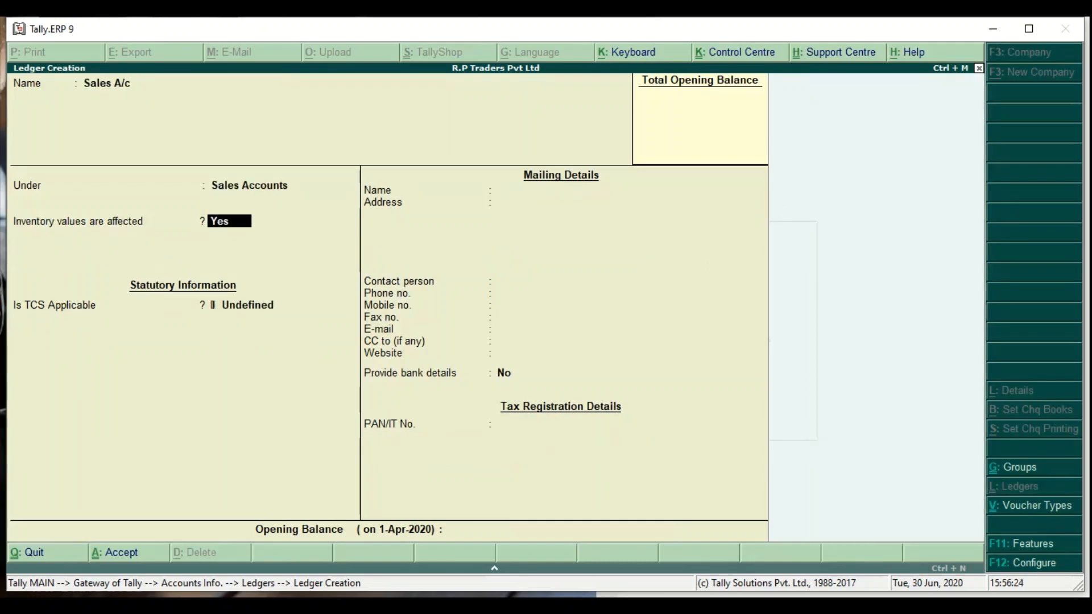
# - Make TCS applicable on Sales A/c with Scrap as nature of goods, and save
pyautogui.press('Return')
pyautogui.press('BackSpace')
pyautogui.press('Down')
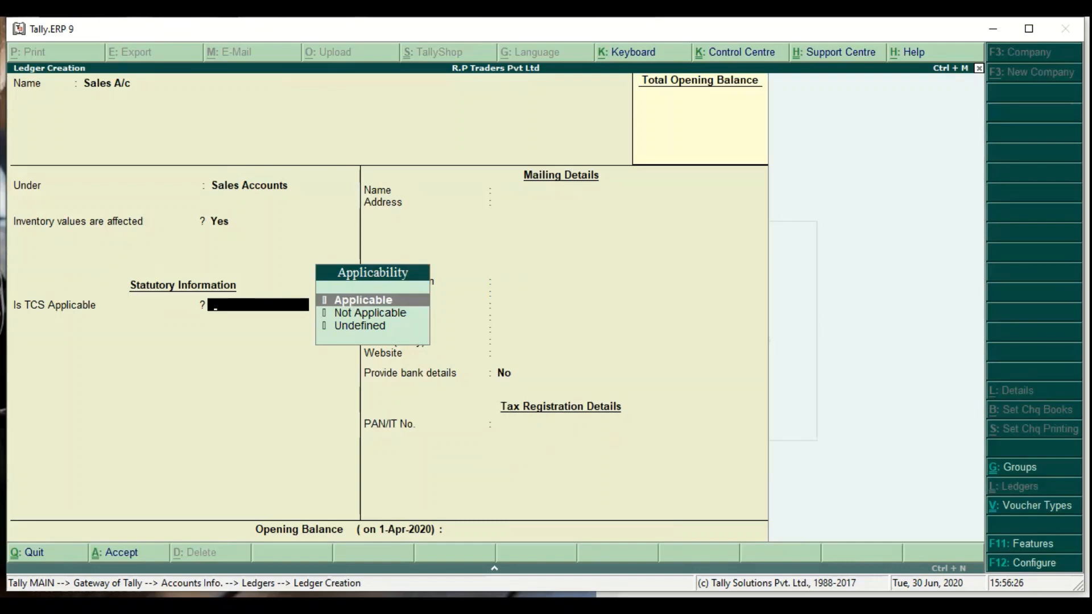
pyautogui.press('Return')
pyautogui.press('Down')
pyautogui.press('Return')
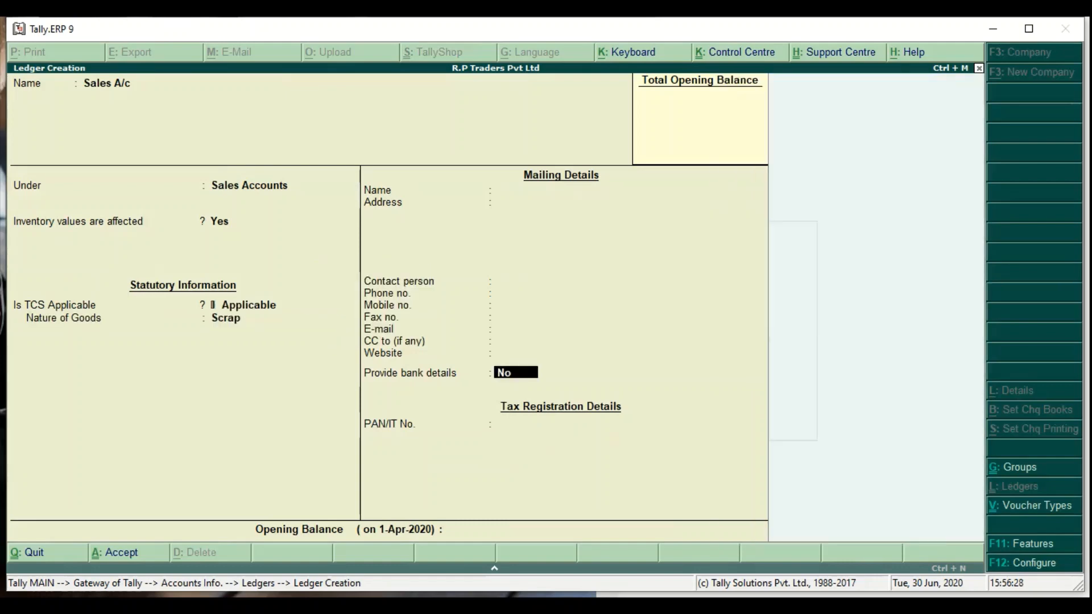
pyautogui.press('Return')
pyautogui.press('Return')
pyautogui.press('Return')
pyautogui.write('HDFC')
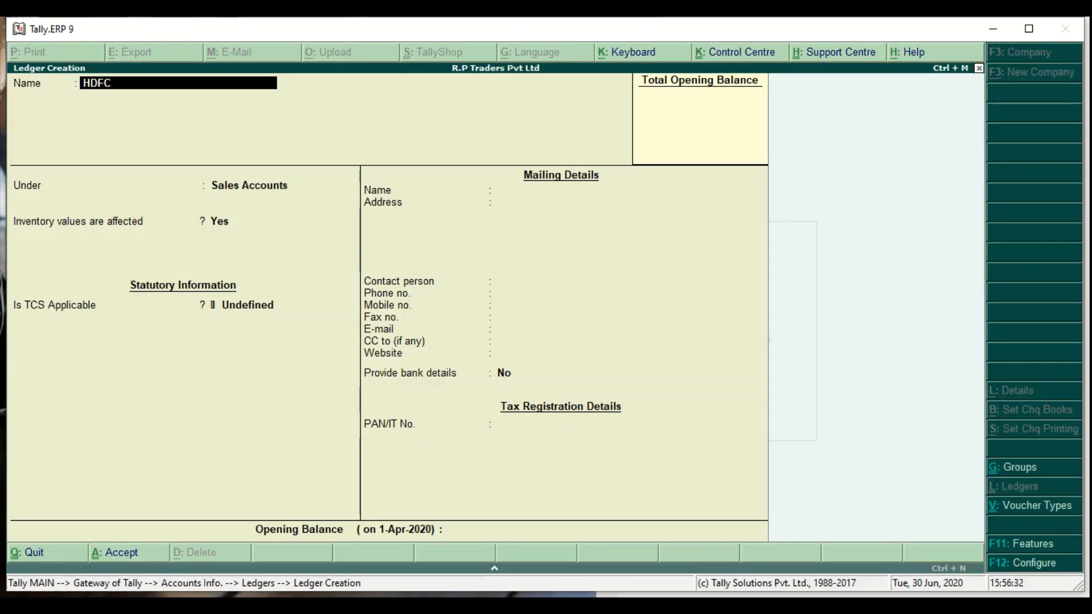
pyautogui.write(' Bank A/c')
# - Put HDFC Bank A/c under Bank Accounts and enter its account number
pyautogui.press('Return')
pyautogui.write('Bank')
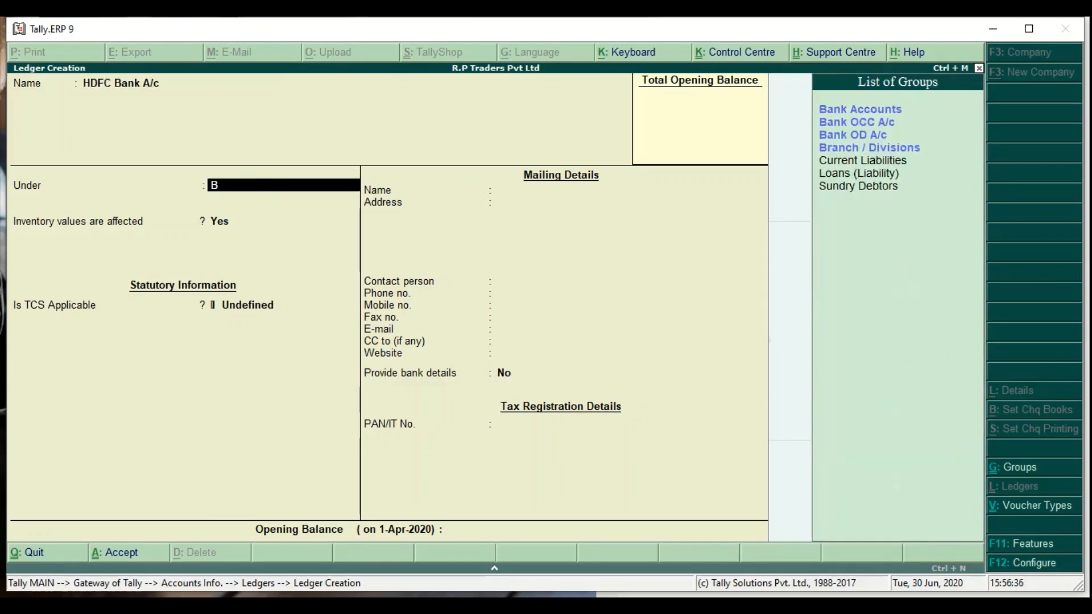
pyautogui.press('Return')
pyautogui.press('Return')
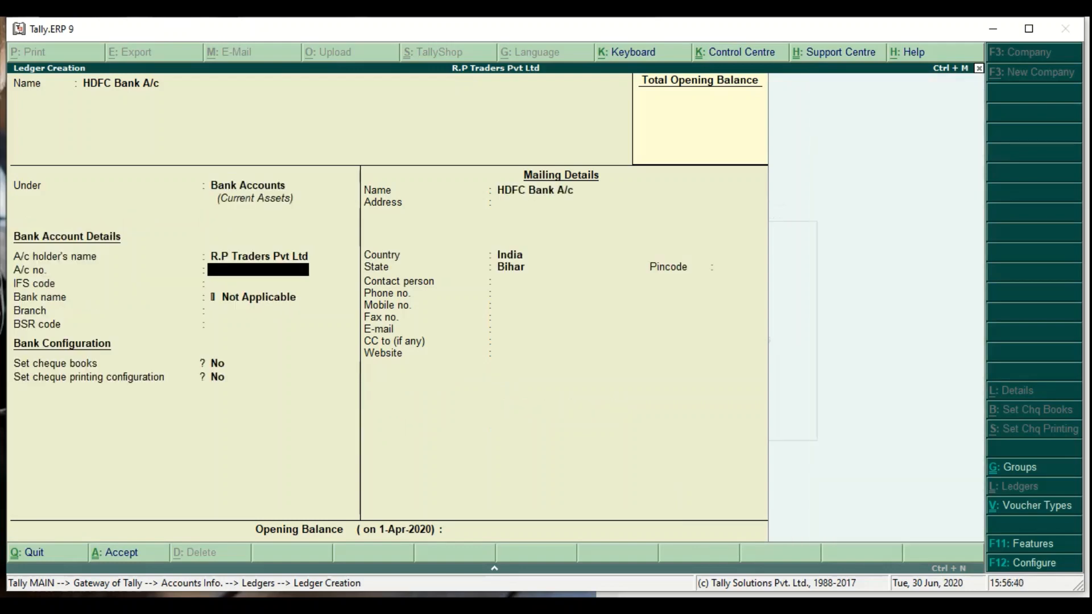
pyautogui.press('Return')
# - Enter IFS code HDF0DEHRIX and branch Dehri, and enable cheque books
pyautogui.write('HDFC')
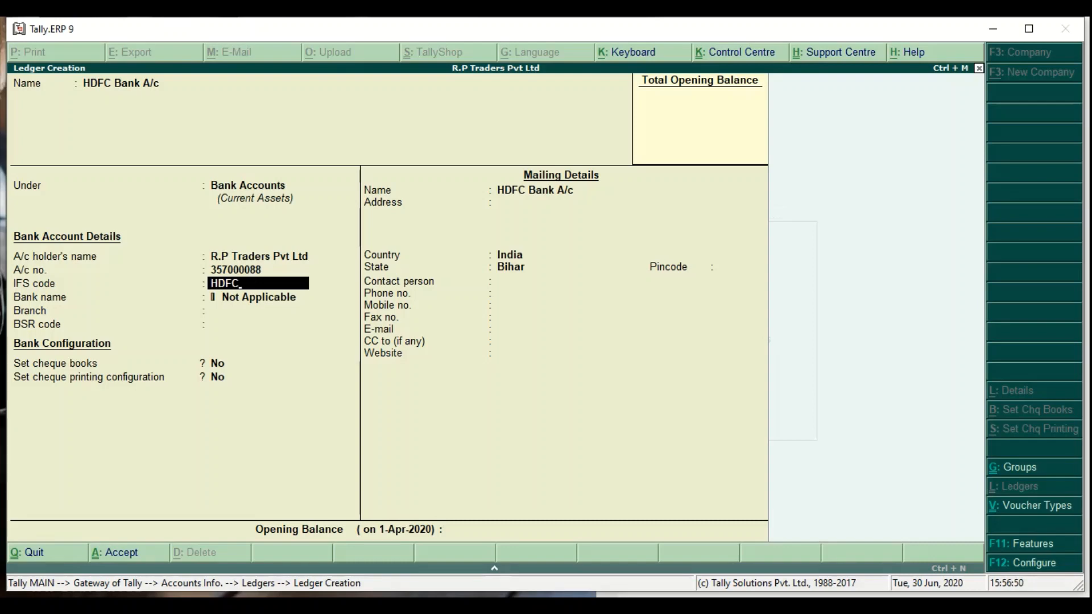
pyautogui.press('BackSpace')
pyautogui.write('0DEHRIX')
pyautogui.press('Return')
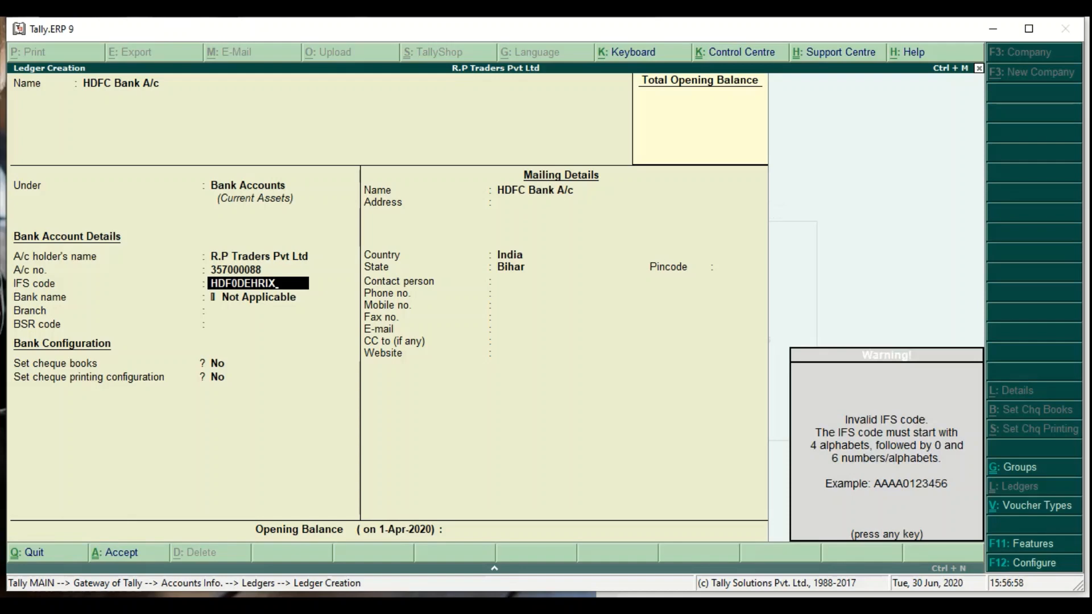
pyautogui.press('Return')
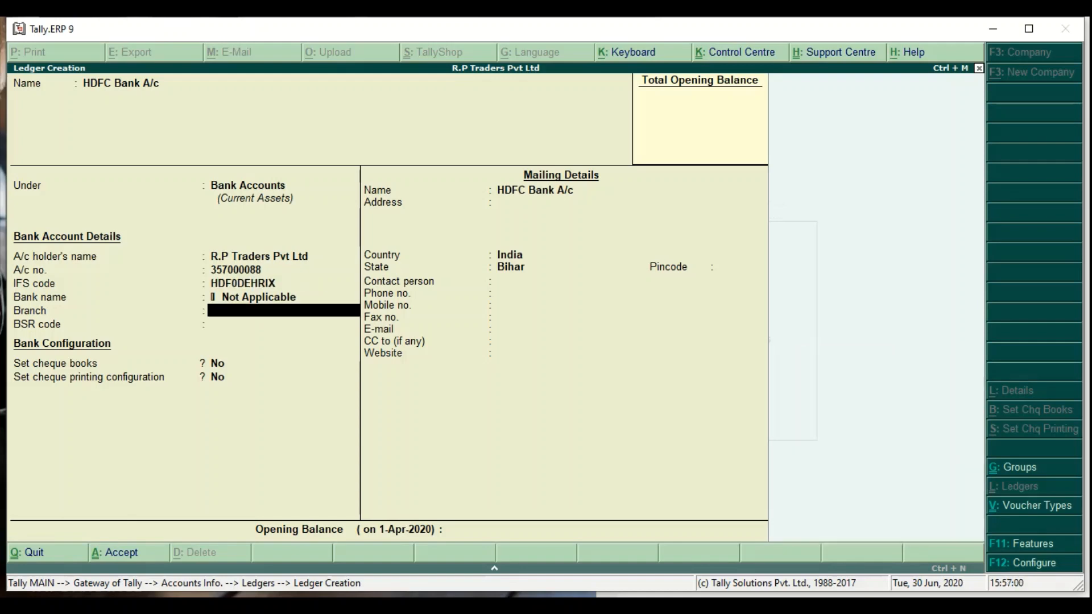
pyautogui.write('Dehri')
pyautogui.press('Return')
pyautogui.press('Return')
pyautogui.write('y')
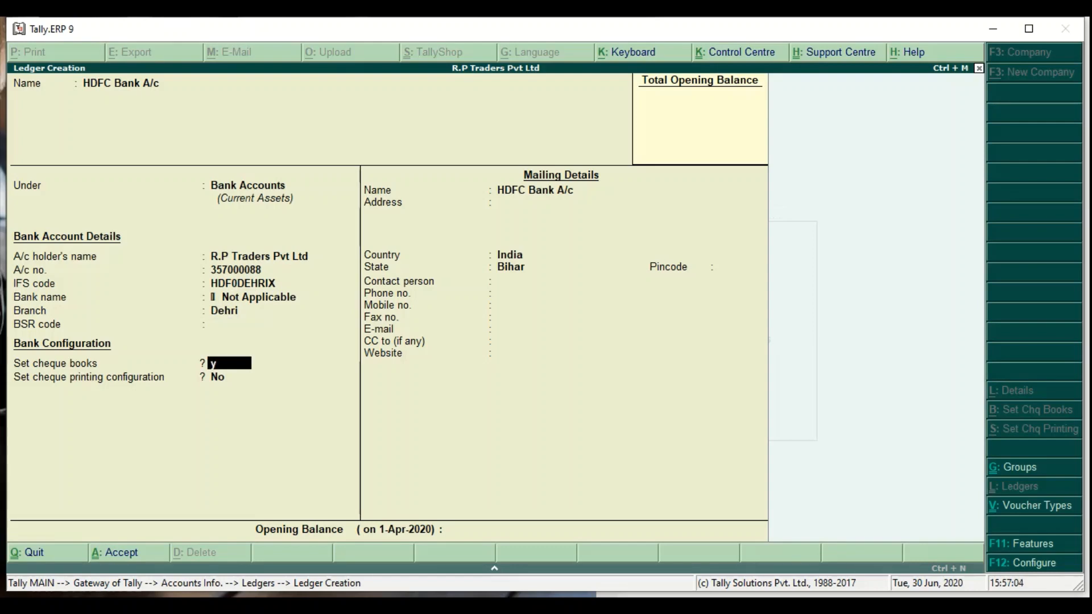
pyautogui.press('Return')
# - Add a cheque book numbered 000001 to 000100 named 'R.P Traders Pvt Ltd'
pyautogui.write('00001')
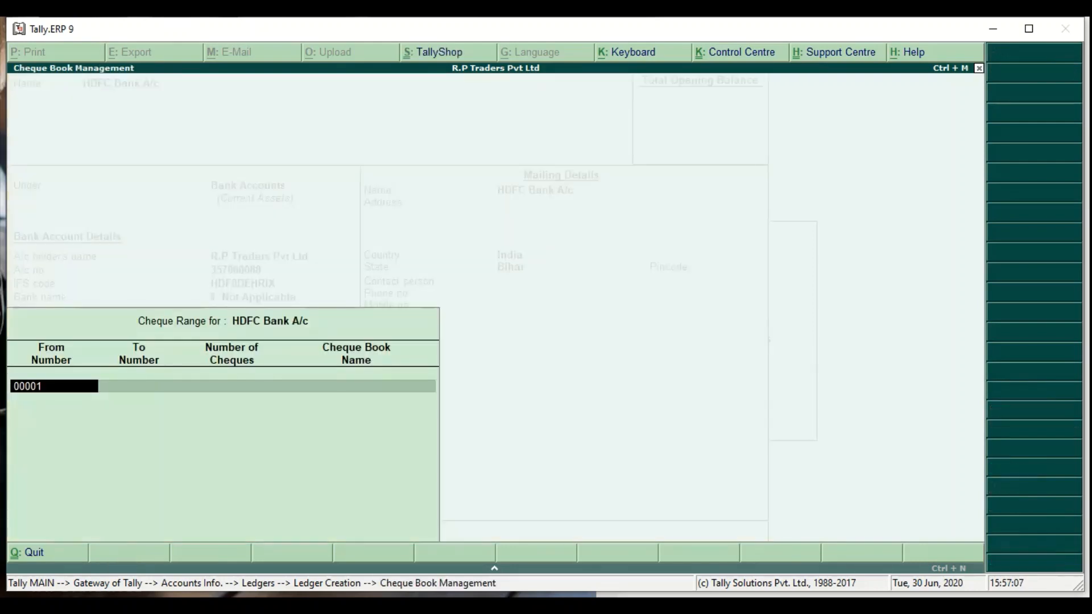
pyautogui.press('Return')
pyautogui.press('Escape')
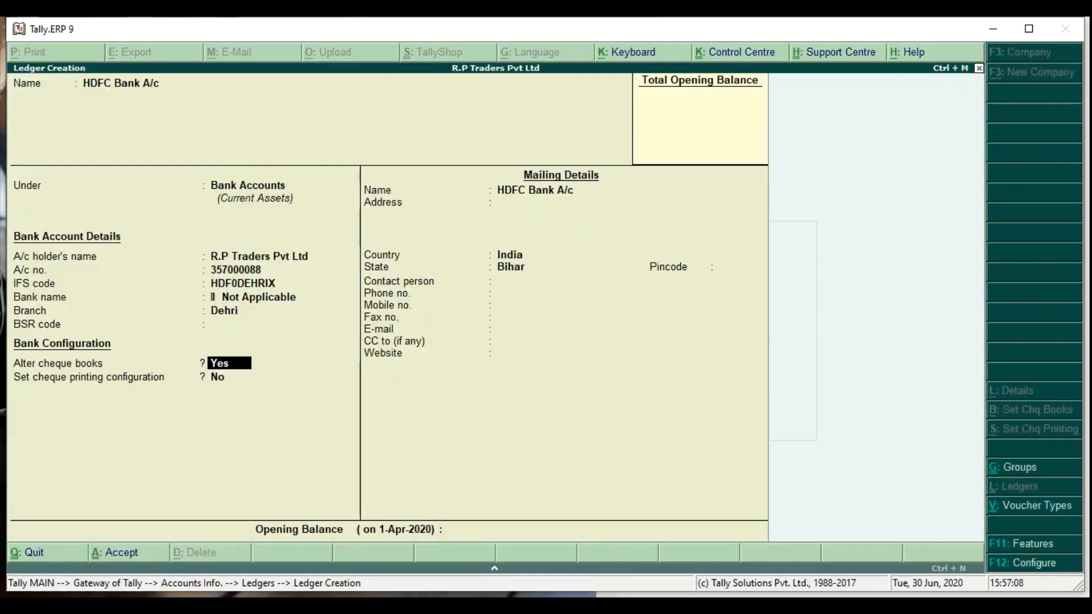
pyautogui.press('Return')
pyautogui.write('000001')
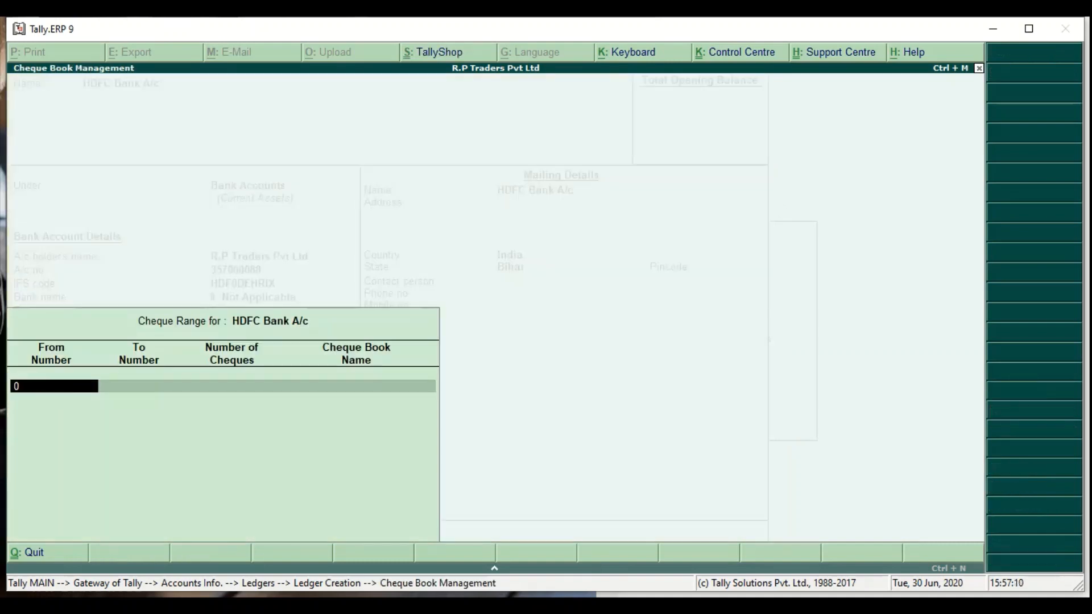
pyautogui.press('Return')
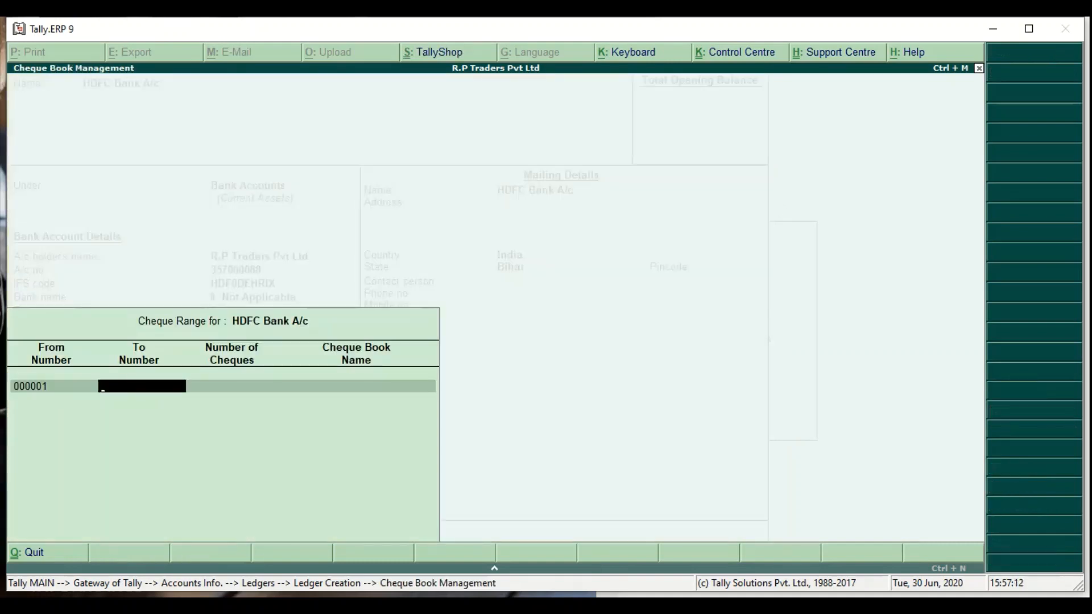
pyautogui.write('000100')
pyautogui.press('Return')
pyautogui.press('Return')
pyautogui.press('Return')
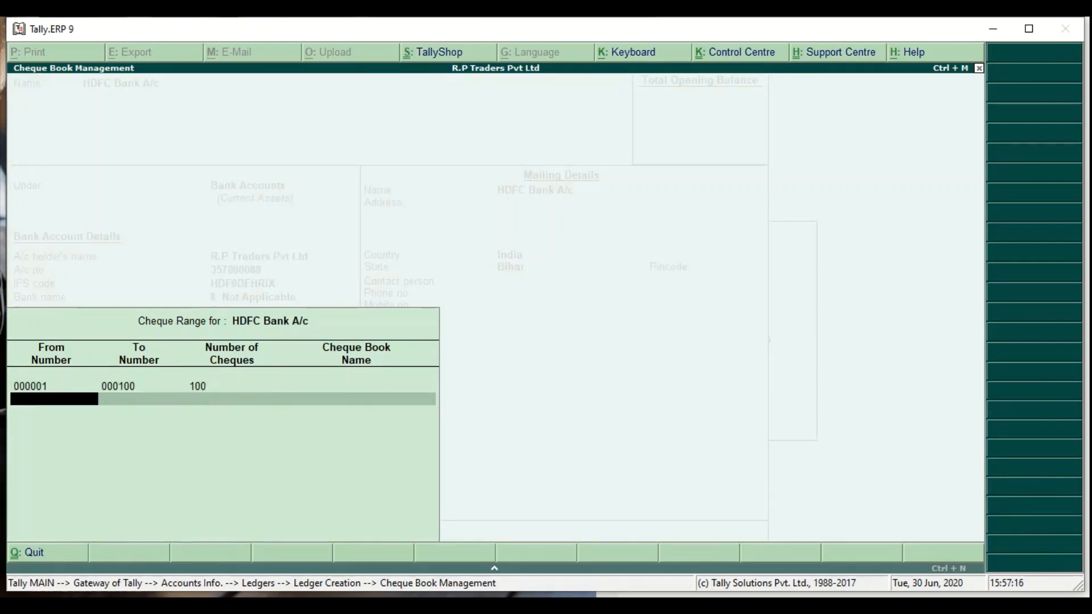
pyautogui.press('BackSpace')
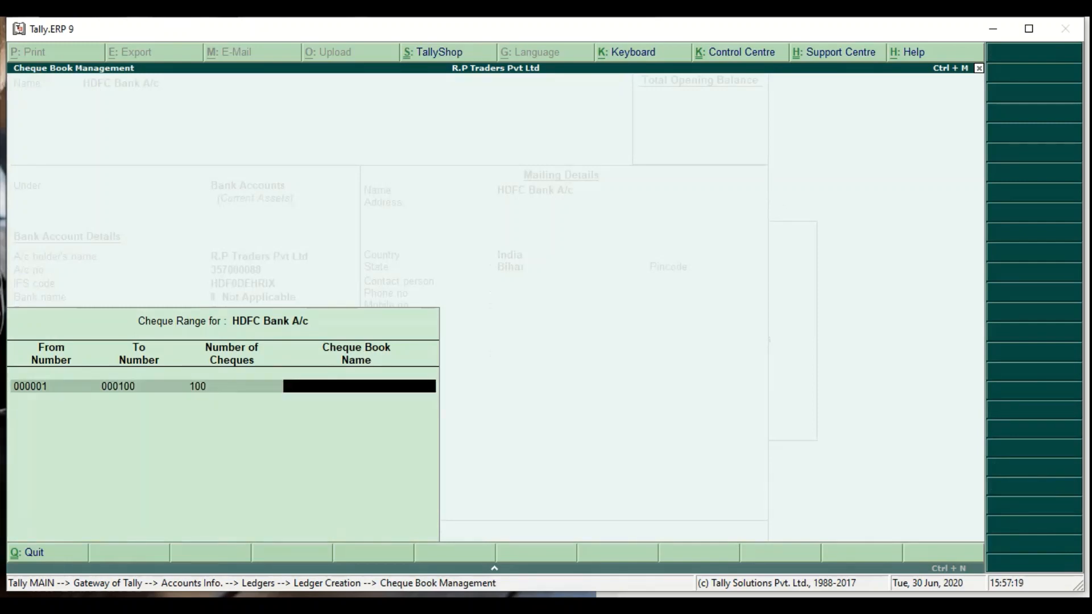
pyautogui.write('R.P Traders Pvt Ltd')
pyautogui.press('Return')
pyautogui.press('Return')
pyautogui.press('Return')
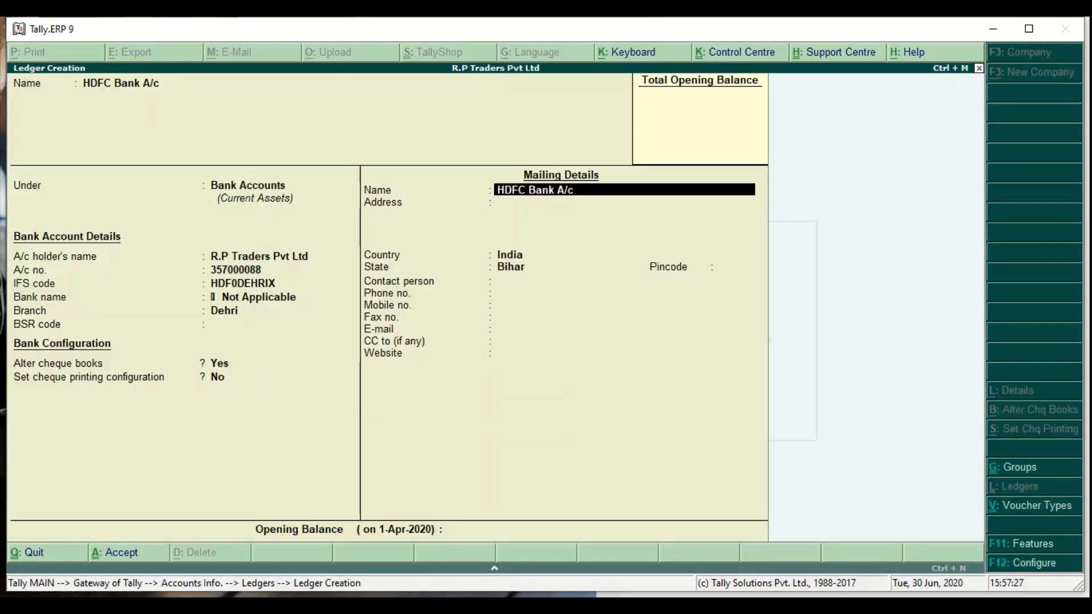
pyautogui.press('Return')
pyautogui.press('Return')
pyautogui.press('Return')
pyautogui.press('Return')
pyautogui.press('Return')
pyautogui.press('Return')
pyautogui.press('Return')
pyautogui.press('Return')
pyautogui.press('Return')
pyautogui.press('Return')
pyautogui.press('Return')
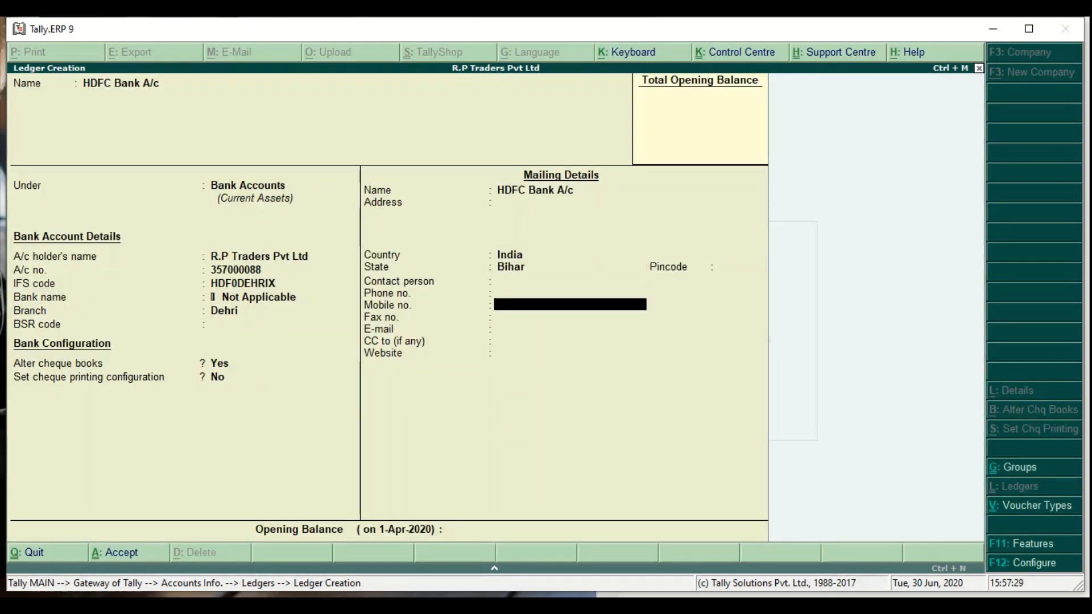
# - Give the ledger a 3,50,000 Dr opening balance and save it
pyautogui.press('Return')
pyautogui.press('BackSpace')
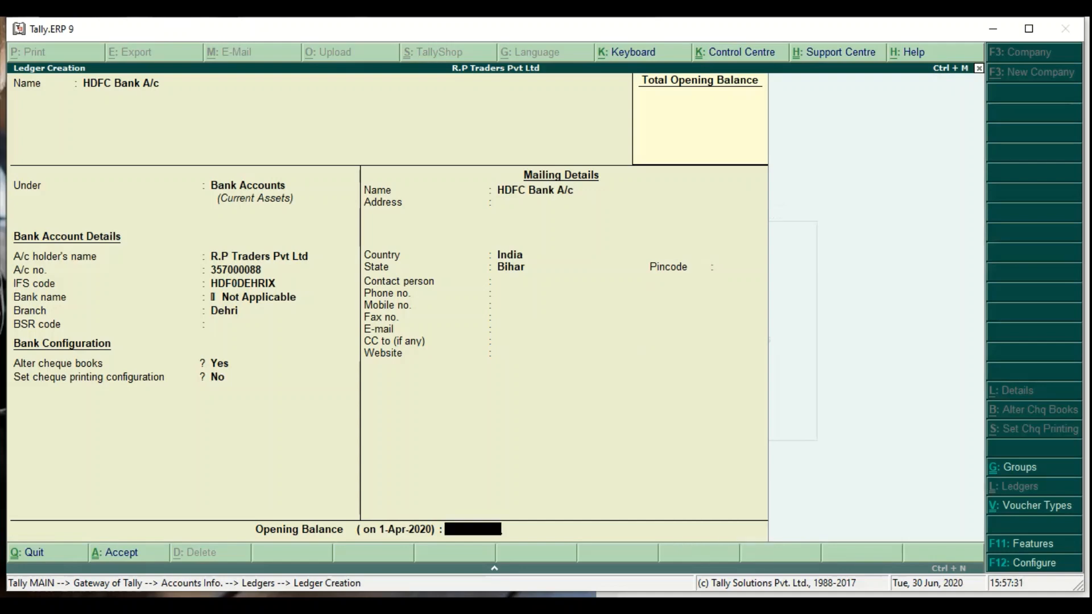
pyautogui.write('3,50,00')
pyautogui.write('0000')
pyautogui.press('Return')
pyautogui.press('Return')
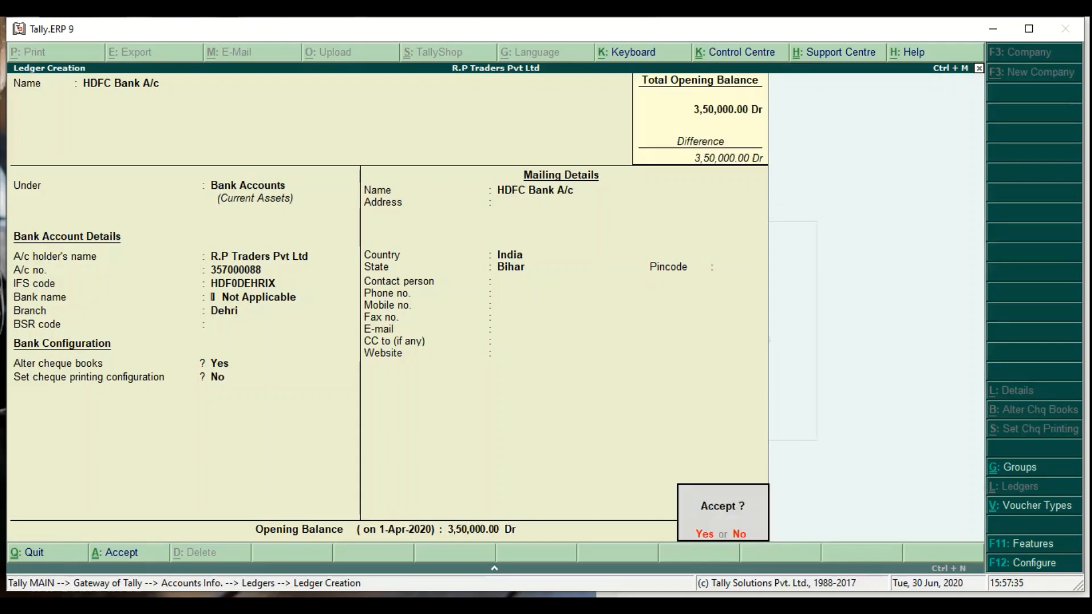
pyautogui.press('BackSpace')
pyautogui.hotkey('ctrl', 'a')
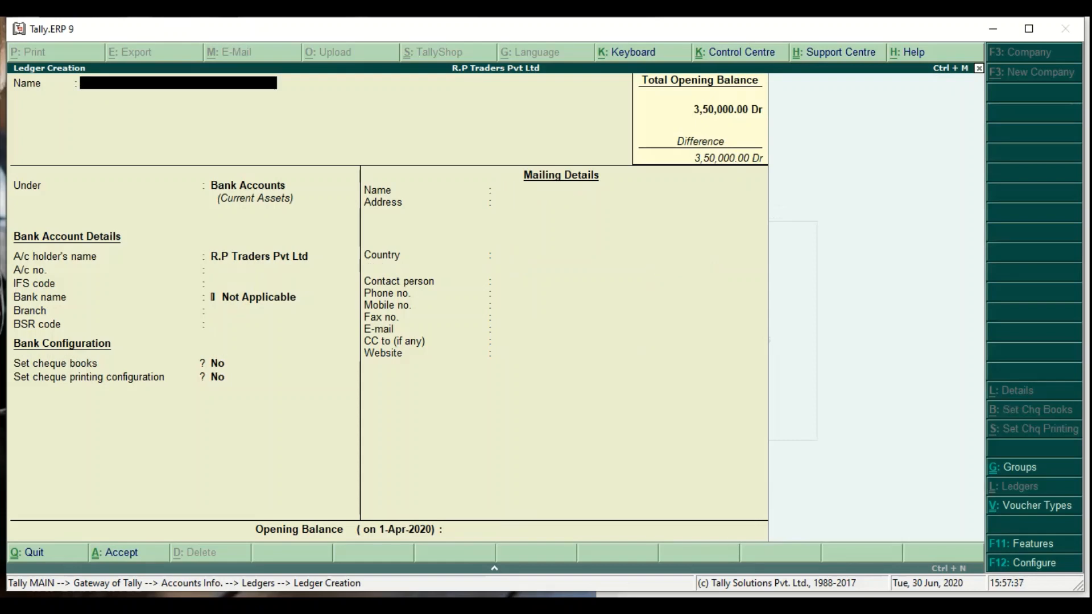
# - Name the new ledger TCS A/c after the duplicate Sales A/c name is rejected
pyautogui.write('Sales A/c')
pyautogui.press('Return')
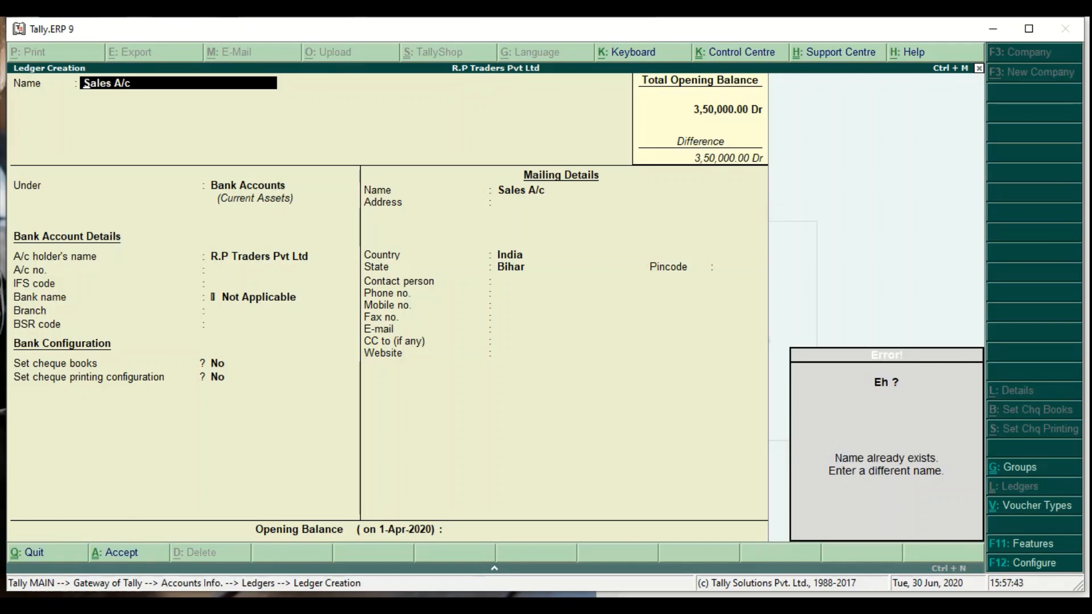
pyautogui.press('Escape')
pyautogui.write('TCS A/c')
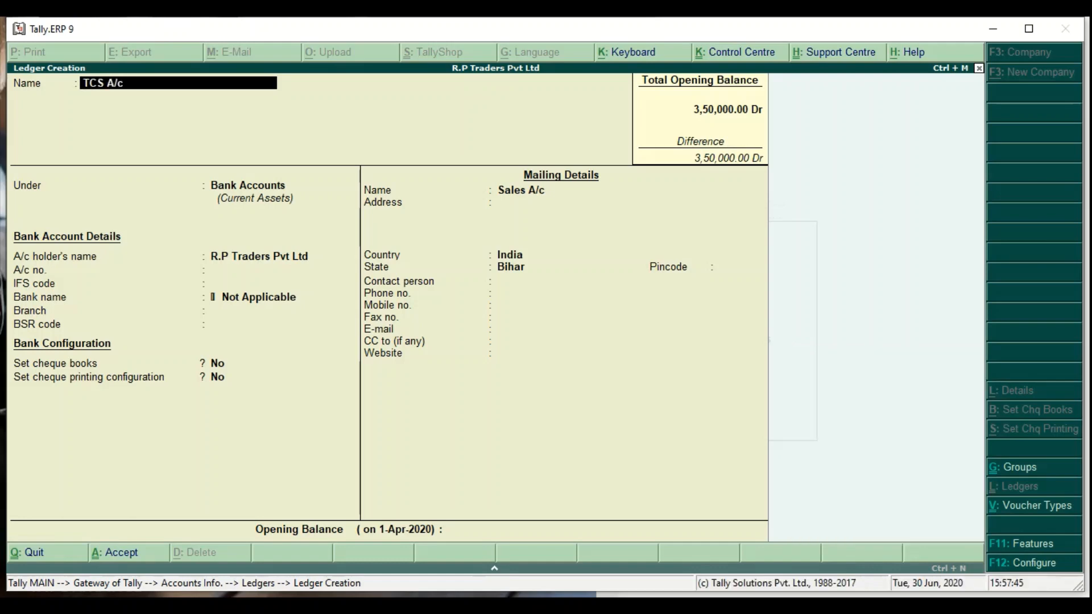
pyautogui.press('Return')
# - Place TCS A/c under Duties & Taxes, duty type TCS for Scrap, save, and exit ledger creation
pyautogui.write('Dutie')
pyautogui.press('Return')
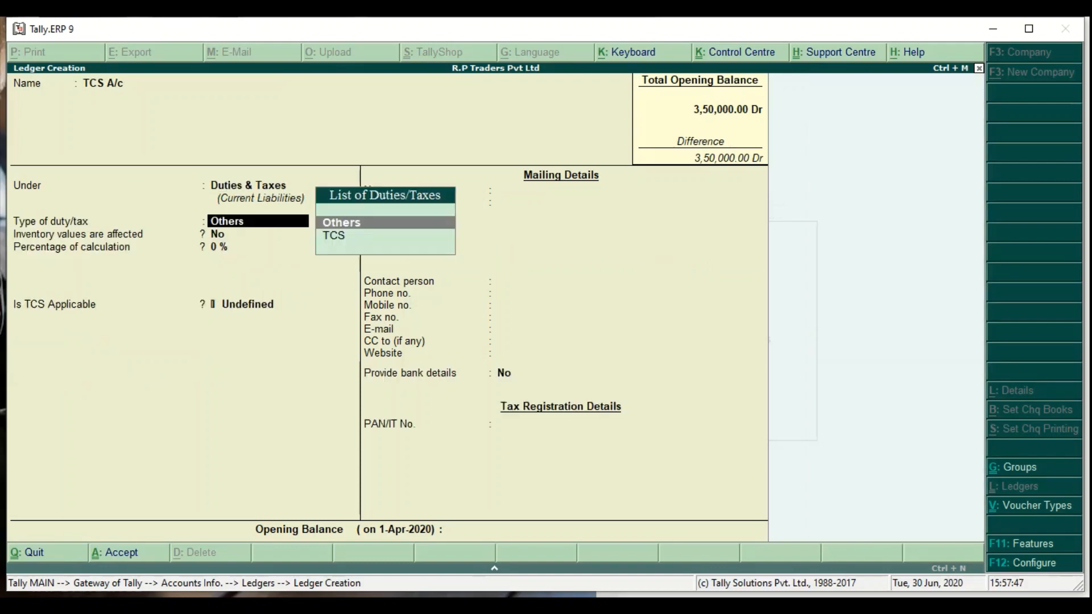
pyautogui.write('Tcs')
pyautogui.press('Return')
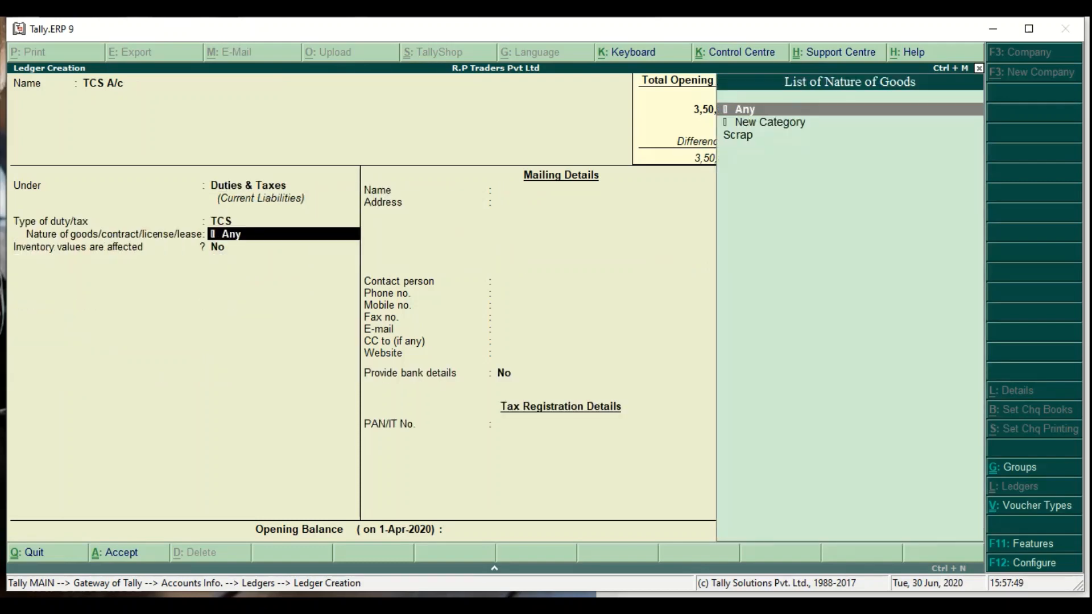
pyautogui.press('Down')
pyautogui.press('Down')
pyautogui.press('Return')
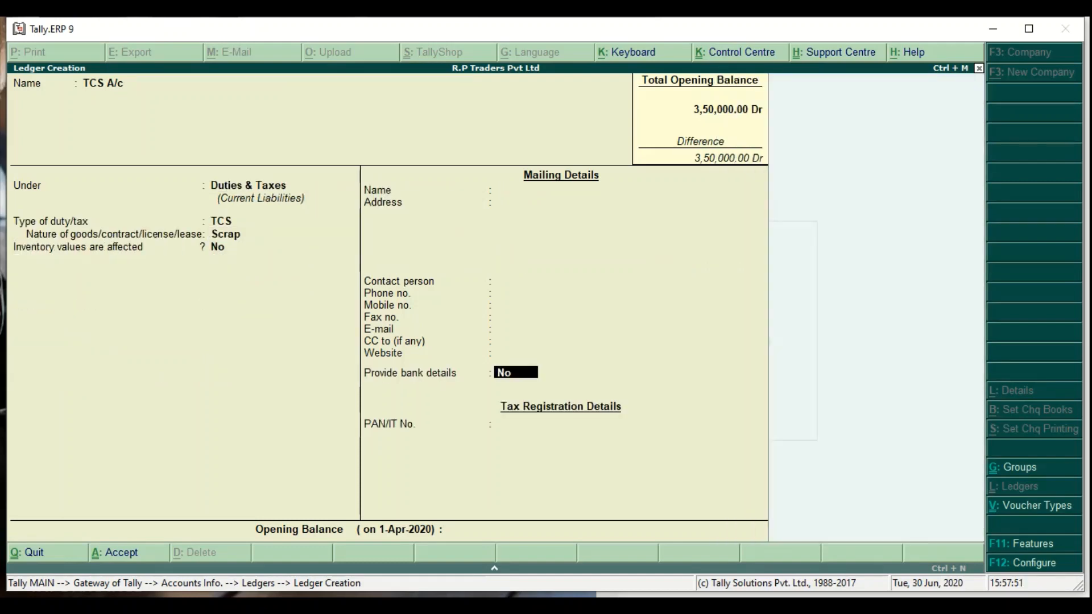
pyautogui.press('Return')
pyautogui.press('Return')
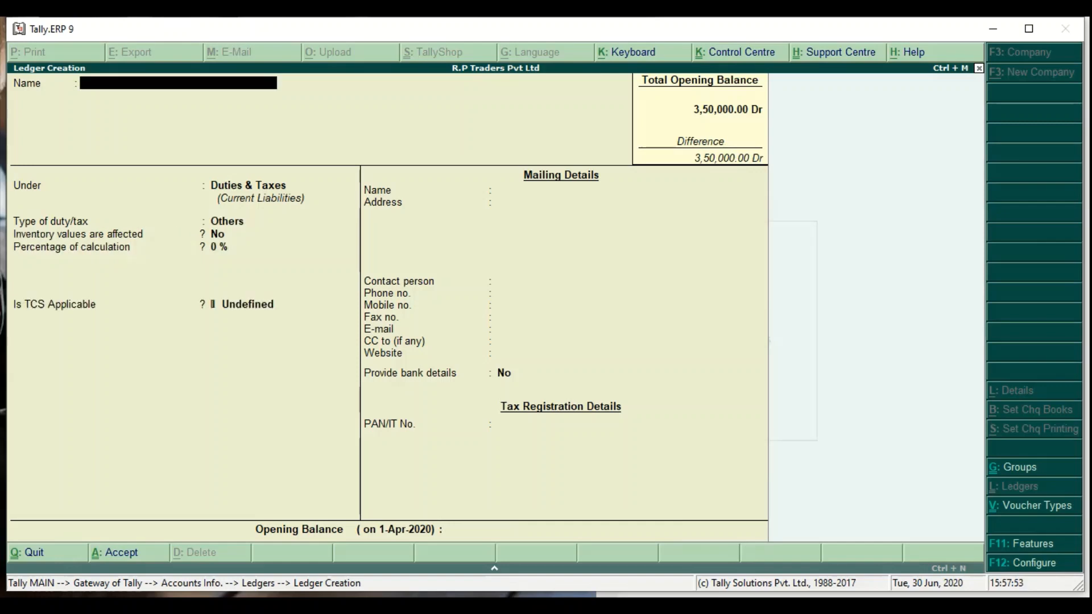
pyautogui.press('Escape')
pyautogui.press('Return')
# - Create the unit of measure MT with formal name 'Matric Ton'
pyautogui.press('Escape')
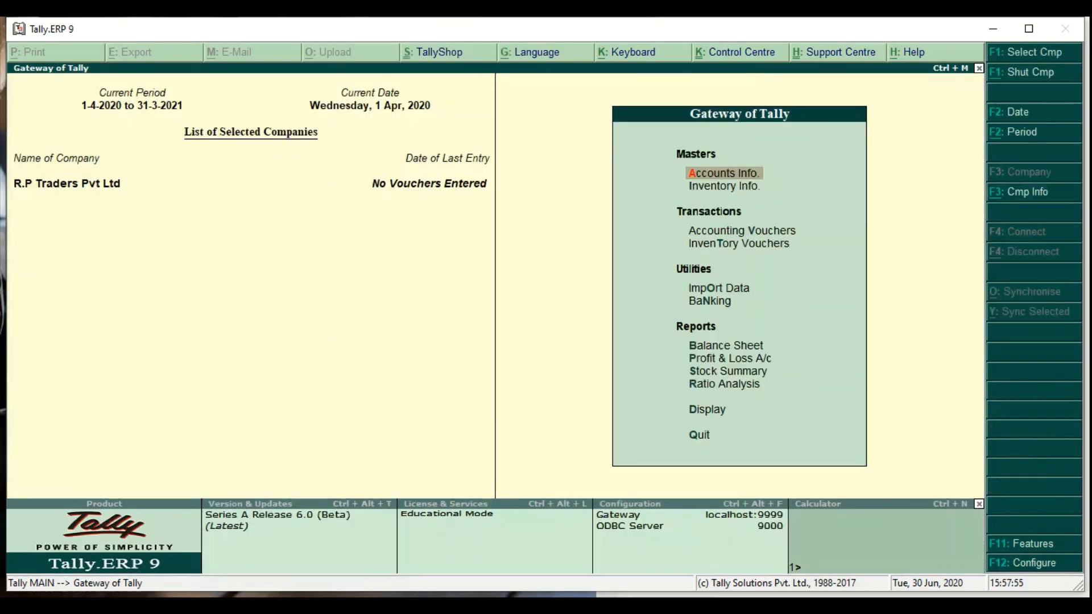
pyautogui.press('i')
pyautogui.press('Down')
pyautogui.press('Down')
pyautogui.press('Return')
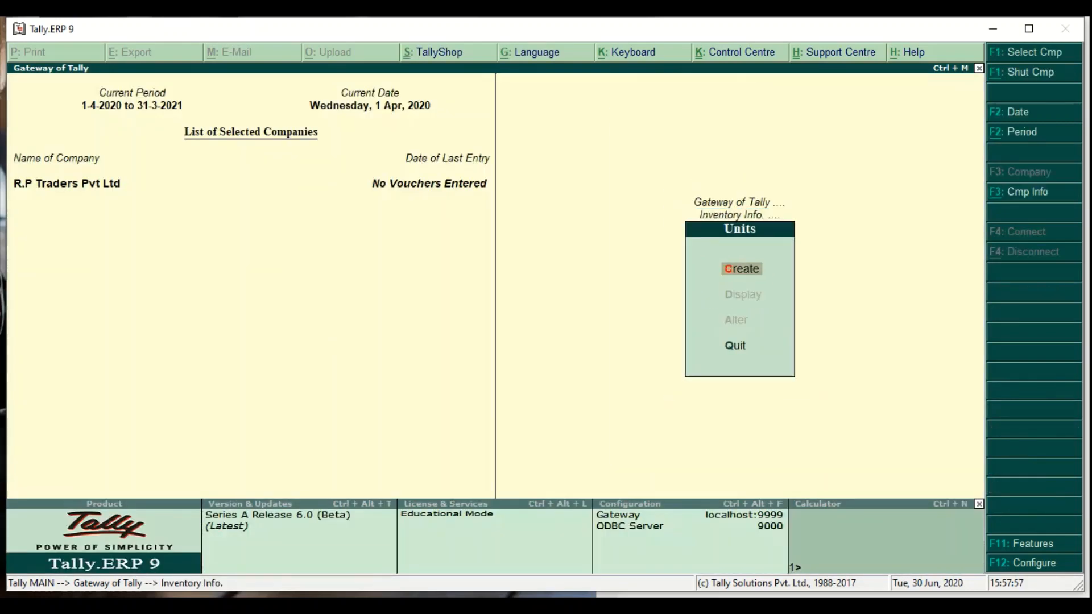
pyautogui.press('Return')
pyautogui.write('MT')
pyautogui.press('Return')
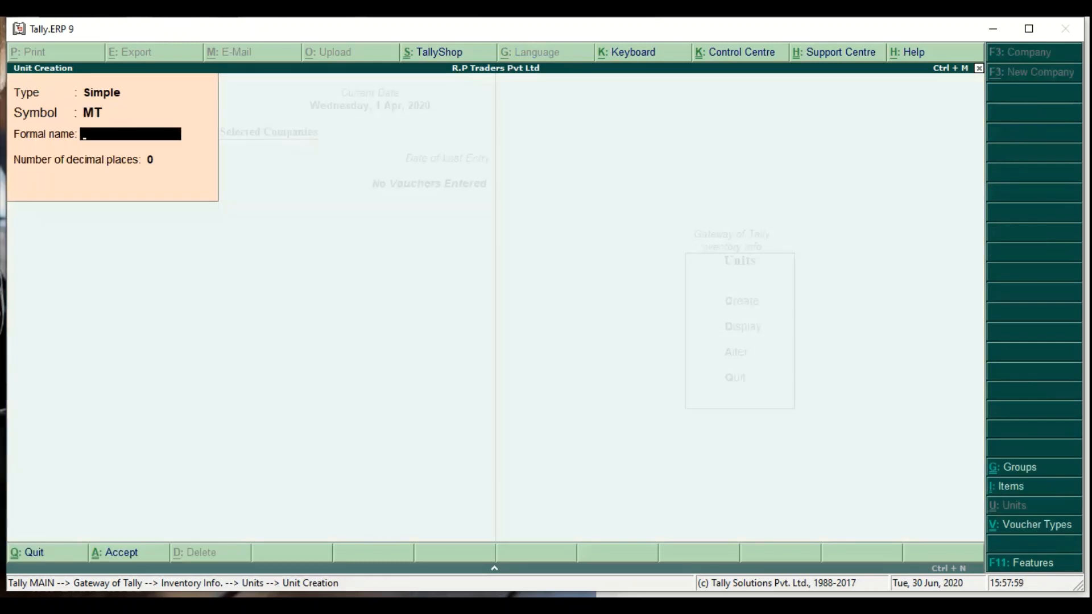
pyautogui.write('Matric Ton')
pyautogui.press('Return')
pyautogui.press('Return')
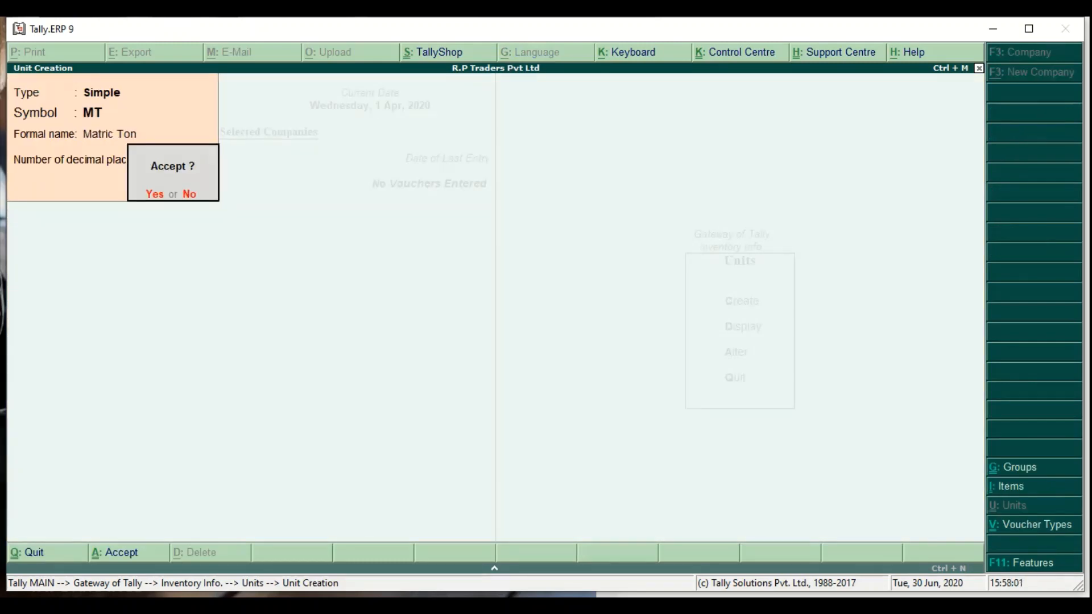
pyautogui.press('Return')
pyautogui.press('Escape')
pyautogui.press('Return')
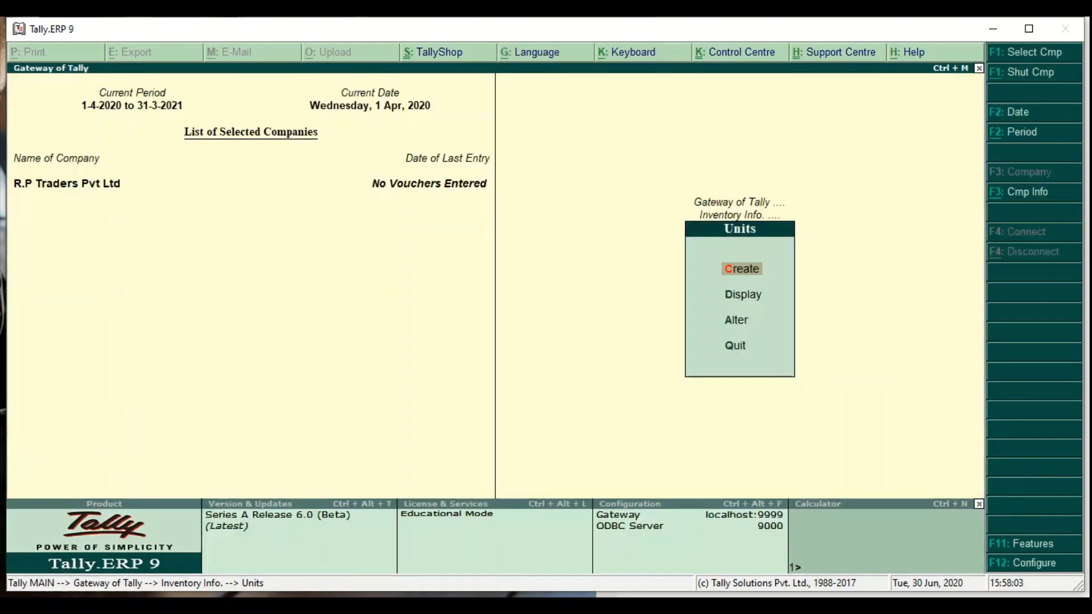
pyautogui.press('Escape')
# - Create stock item 'Scrap' in MT units, TCS applicable, nature of goods Scrap
pyautogui.press('Up')
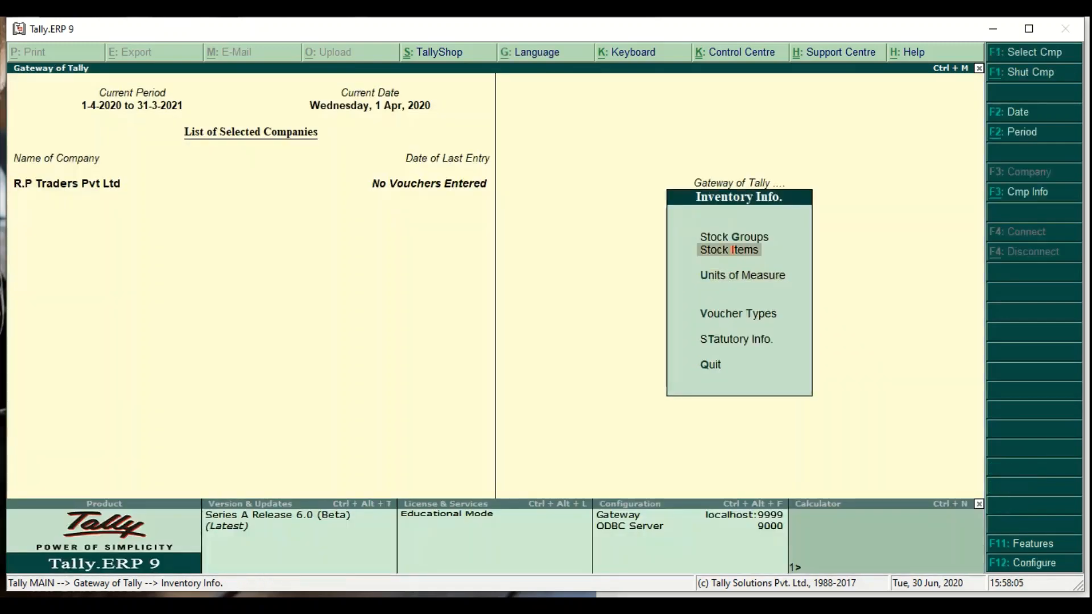
pyautogui.press('Return')
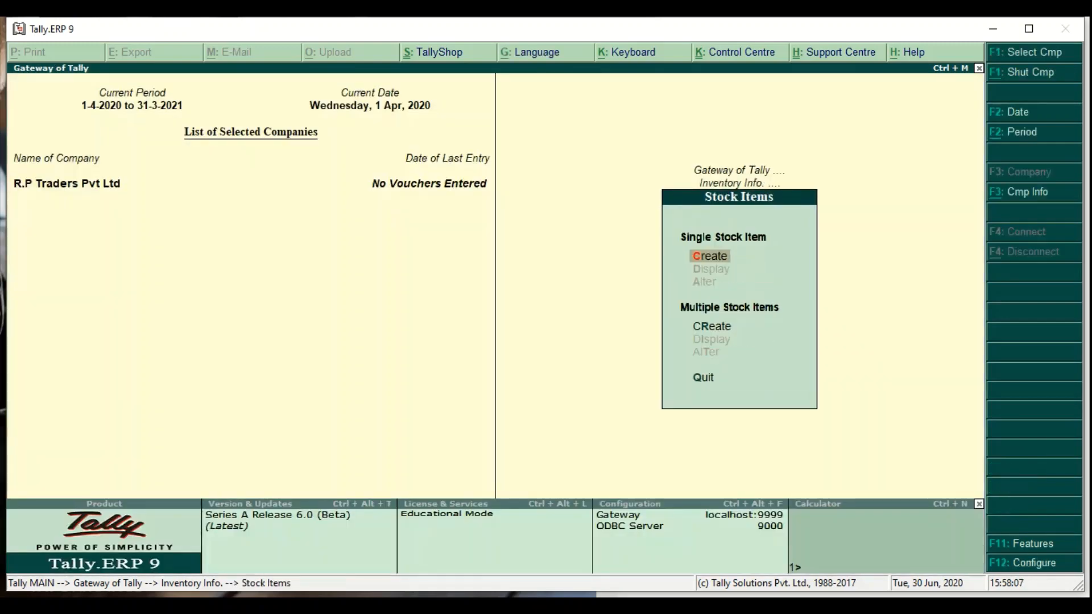
pyautogui.press('Return')
pyautogui.write('Scrap')
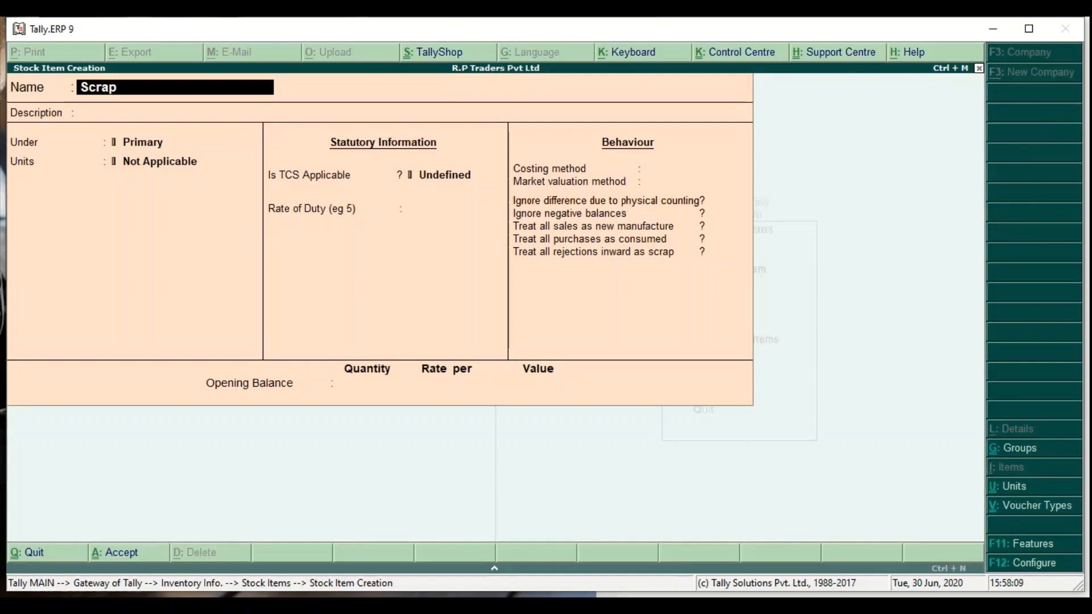
pyautogui.press('Return')
pyautogui.press('Return')
pyautogui.press('Return')
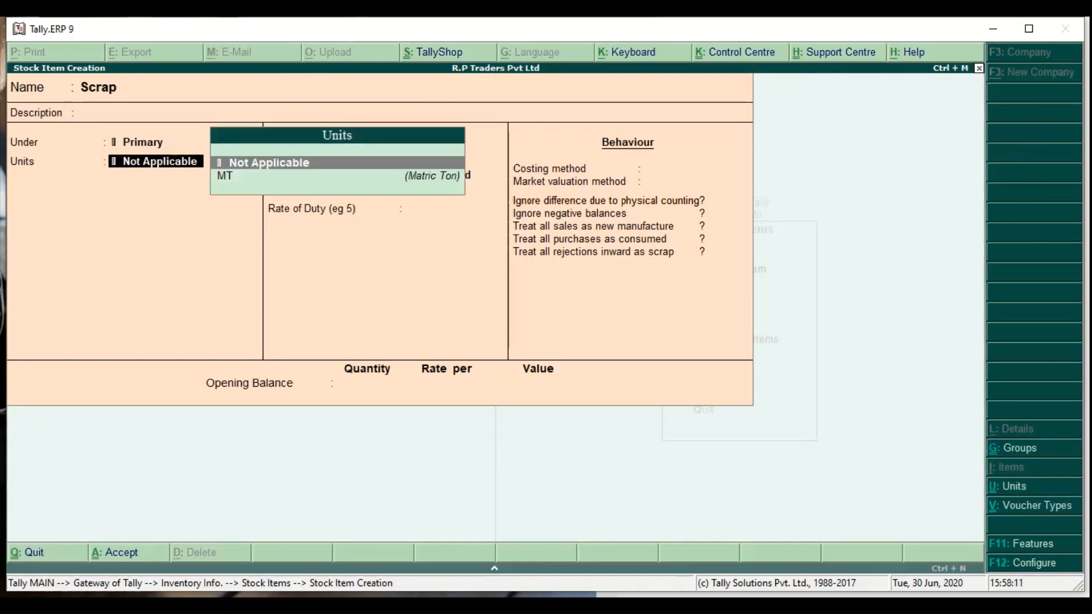
pyautogui.press('Down')
pyautogui.press('Return')
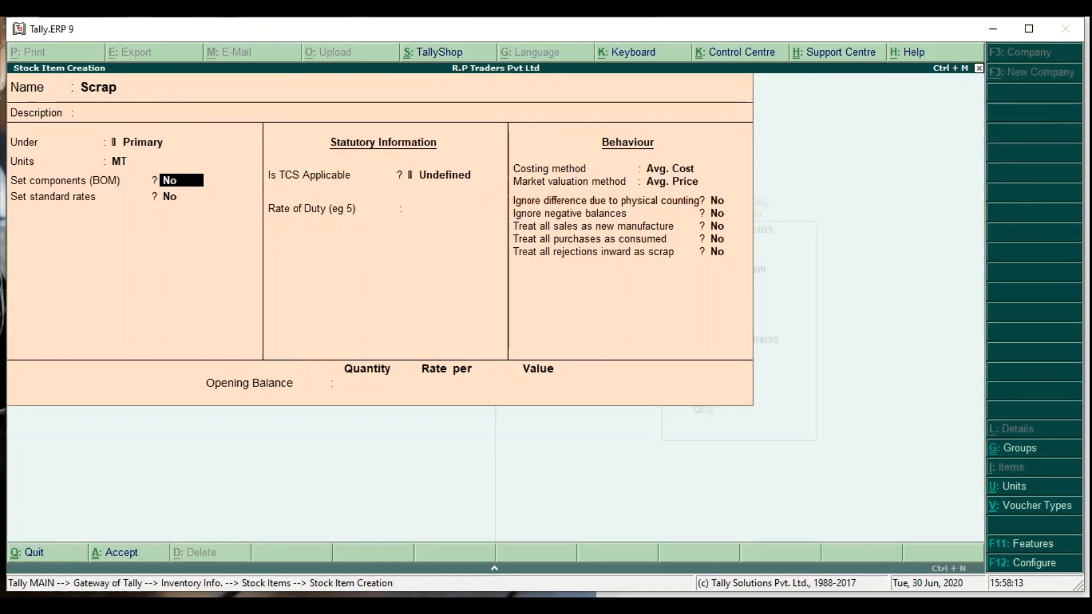
pyautogui.press('Return')
pyautogui.press('Return')
pyautogui.press('Up')
pyautogui.press('Up')
pyautogui.press('Return')
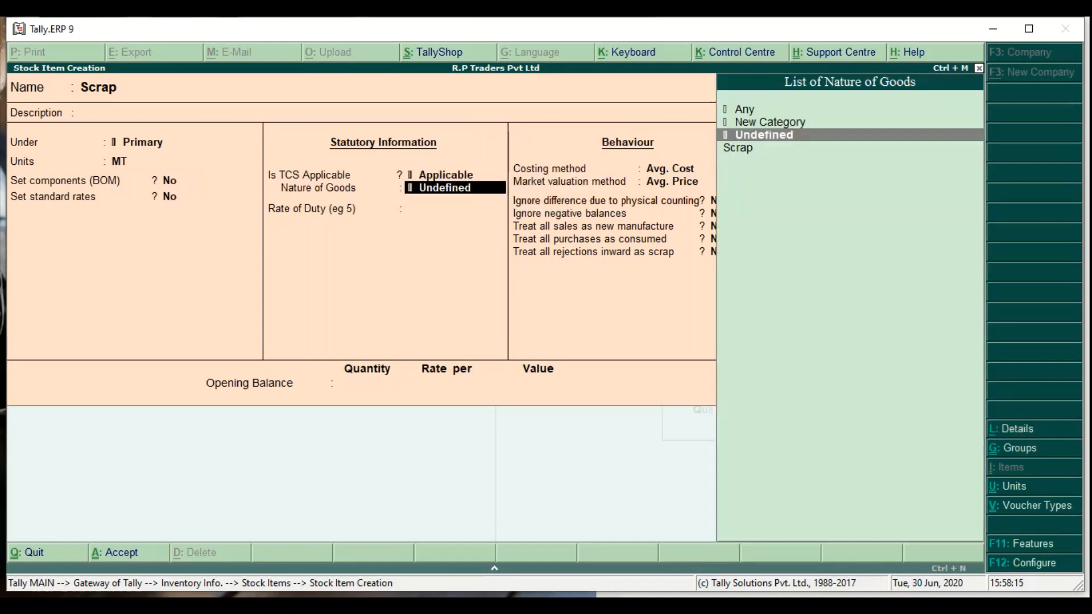
pyautogui.press('Down')
# - Give Scrap an opening stock of 400 MT and save the item
pyautogui.press('Return')
pyautogui.press('Return')
pyautogui.press('Return')
pyautogui.press('Return')
pyautogui.press('Return')
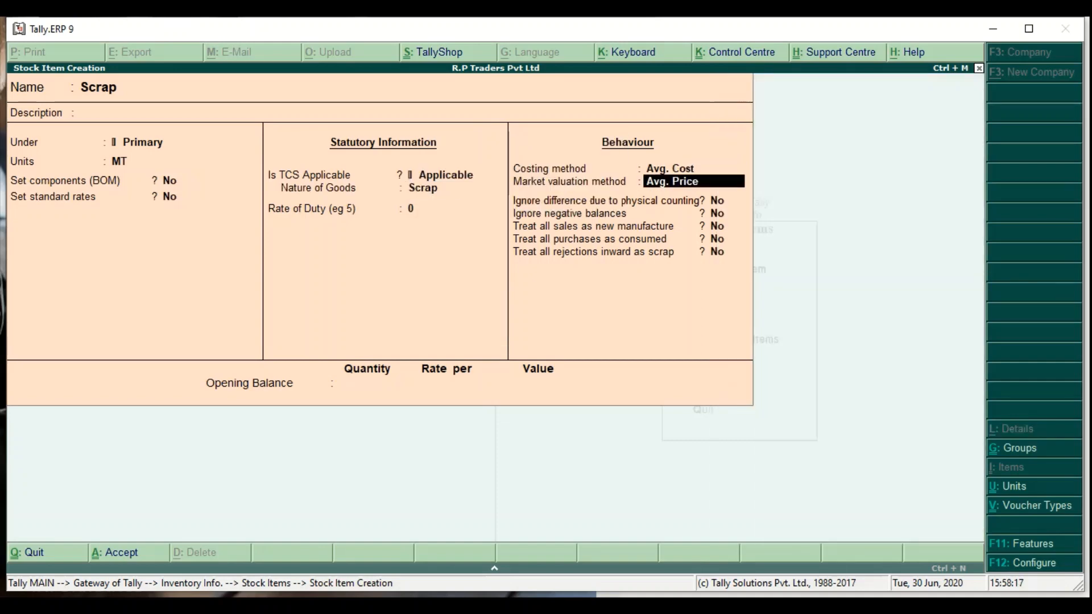
pyautogui.press('Return')
pyautogui.press('Return')
pyautogui.press('Return')
pyautogui.press('Return')
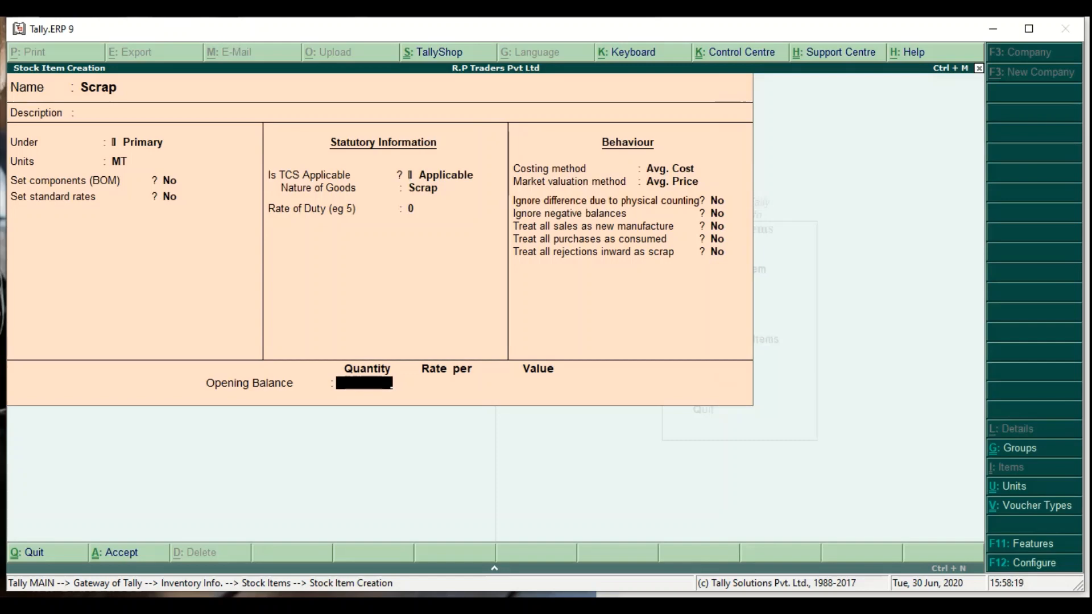
pyautogui.write('400')
pyautogui.press('Return')
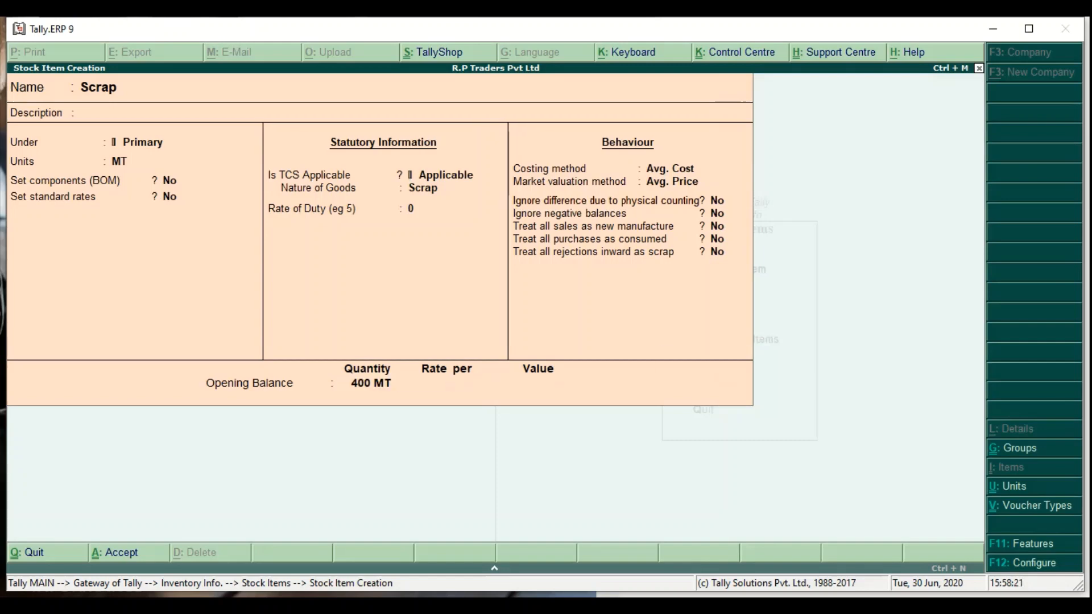
pyautogui.press('Return')
pyautogui.press('Return')
pyautogui.press('Escape')
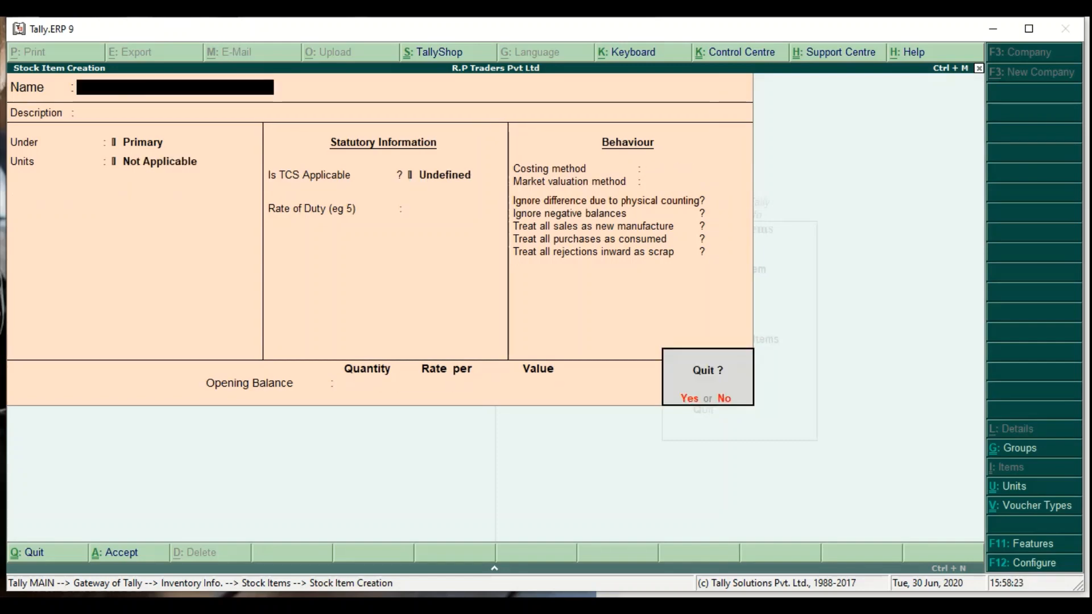
pyautogui.press('y')
pyautogui.press('Escape')
pyautogui.press('Down')
pyautogui.press('Down')
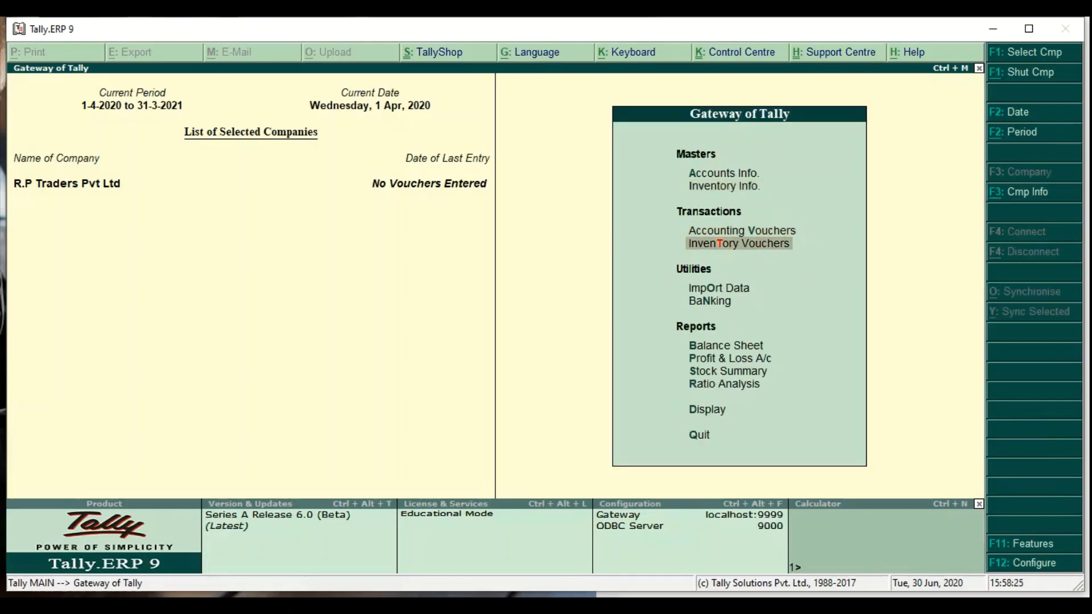
# - Start a Sales voucher for party Ambar Traders with Sales A/c as the sales ledger
pyautogui.press('Return')
pyautogui.press('F8')
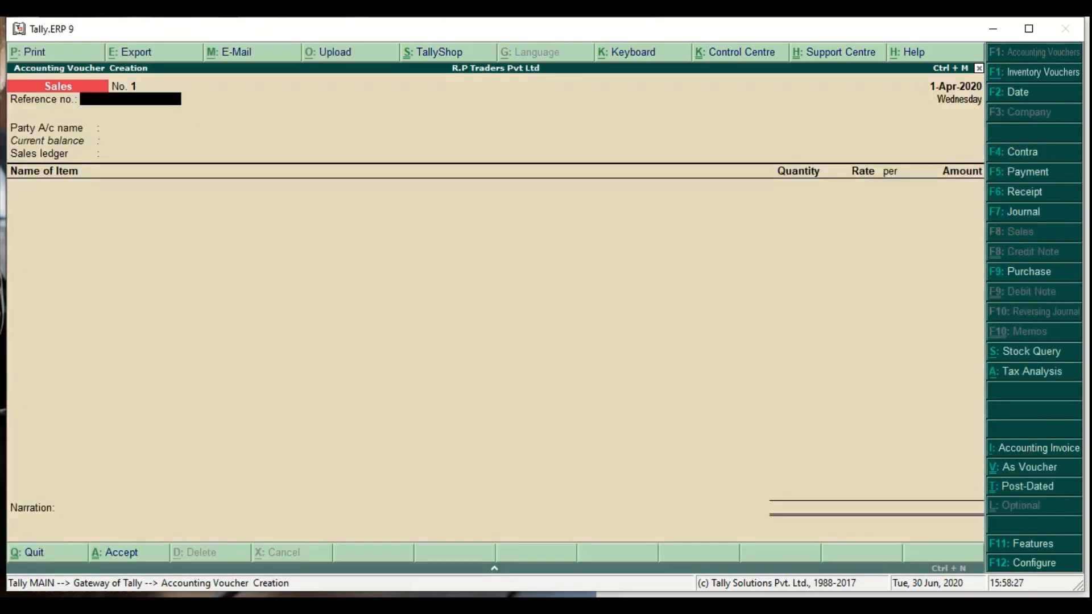
pyautogui.press('Return')
pyautogui.press('Down')
pyautogui.press('Down')
pyautogui.press('Return')
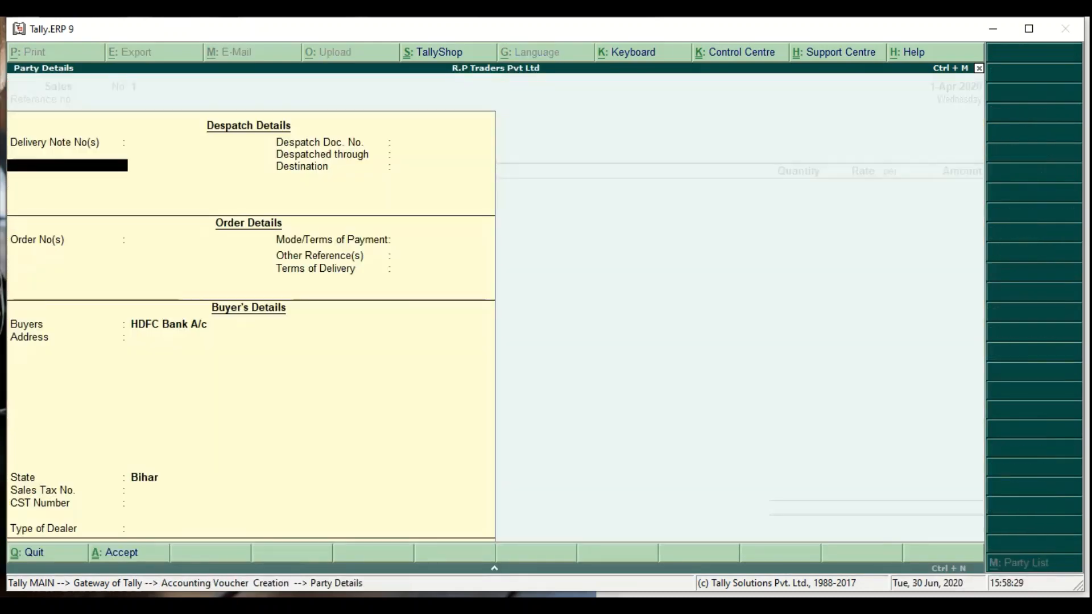
pyautogui.hotkey('ctrl', 'a')
pyautogui.press('Up')
pyautogui.press('Up')
pyautogui.press('Return')
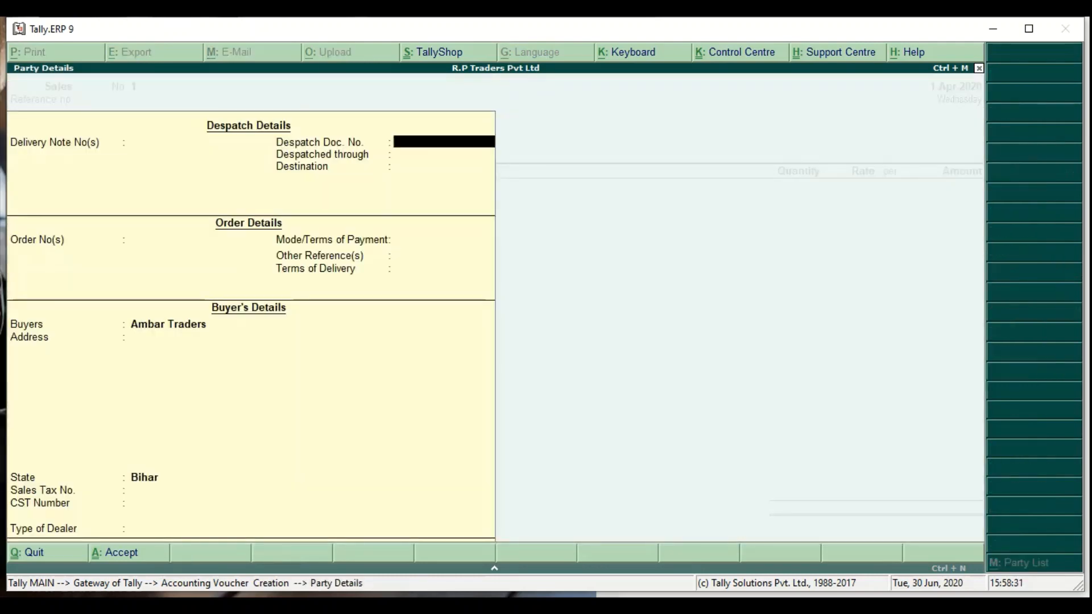
pyautogui.press('Return')
pyautogui.press('Return')
pyautogui.press('Return')
pyautogui.press('Return')
pyautogui.press('Return')
pyautogui.press('Return')
pyautogui.press('Return')
pyautogui.press('Return')
pyautogui.press('Return')
pyautogui.press('Return')
pyautogui.press('Return')
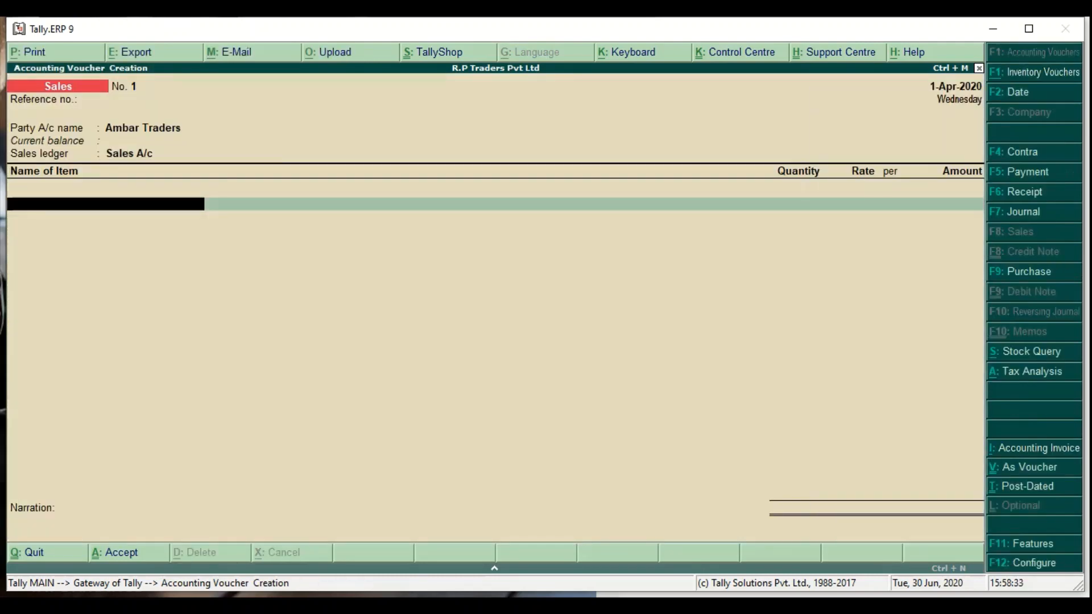
pyautogui.press('Down')
# - Bill 100 MT Scrap at 500, add a TCS A/c line, and review the tax analysis
pyautogui.press('Return')
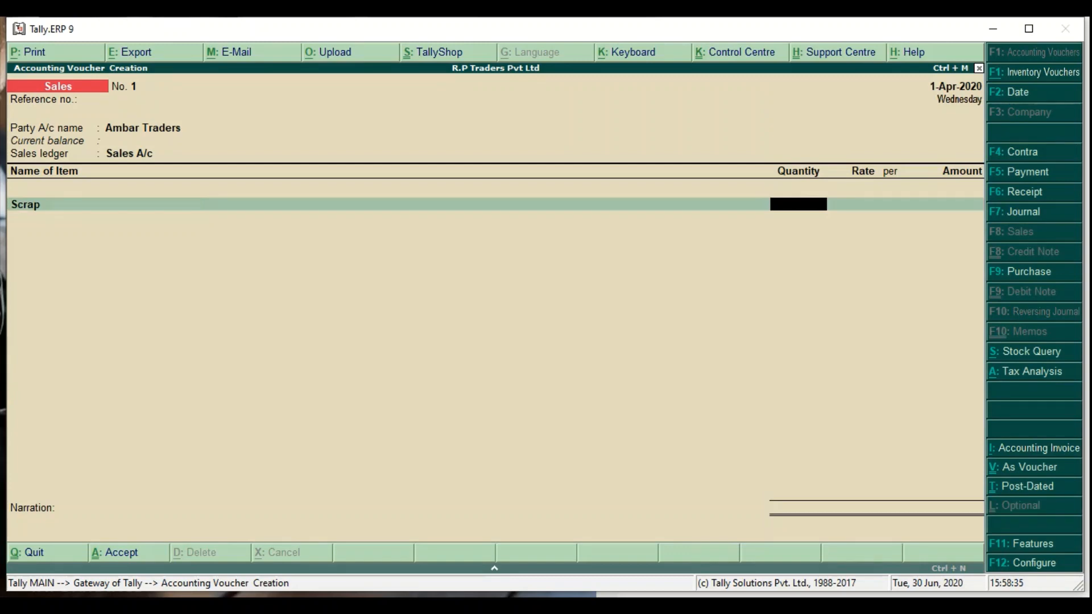
pyautogui.write('100')
pyautogui.press('Return')
pyautogui.write('5')
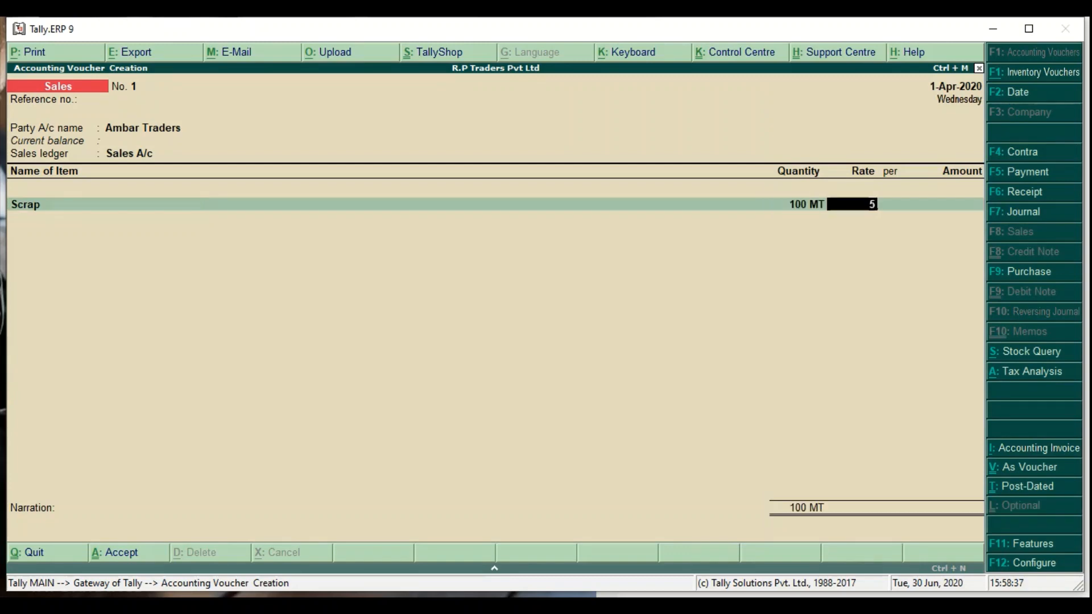
pyautogui.write('00')
pyautogui.press('Return')
pyautogui.press('Return')
pyautogui.press('Return')
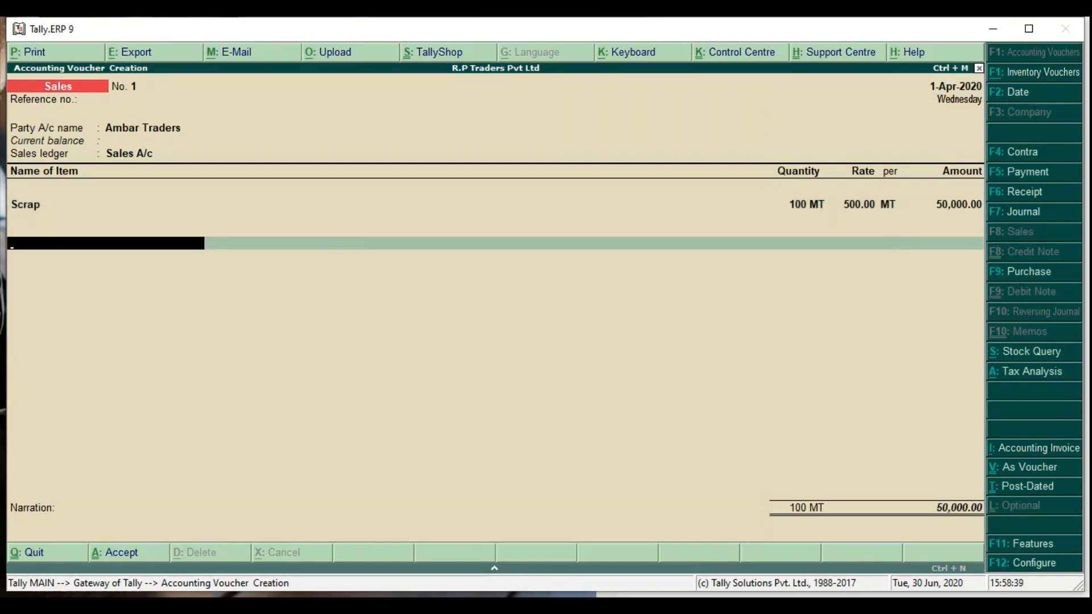
pyautogui.press('Down')
pyautogui.press('Down')
pyautogui.press('Return')
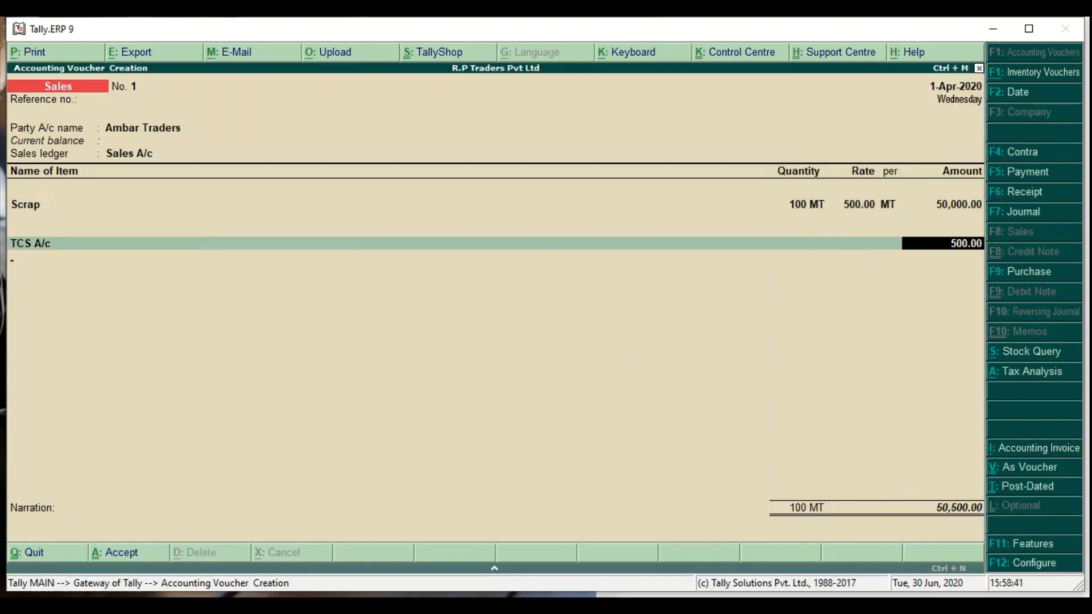
pyautogui.press('Return')
pyautogui.press('Return')
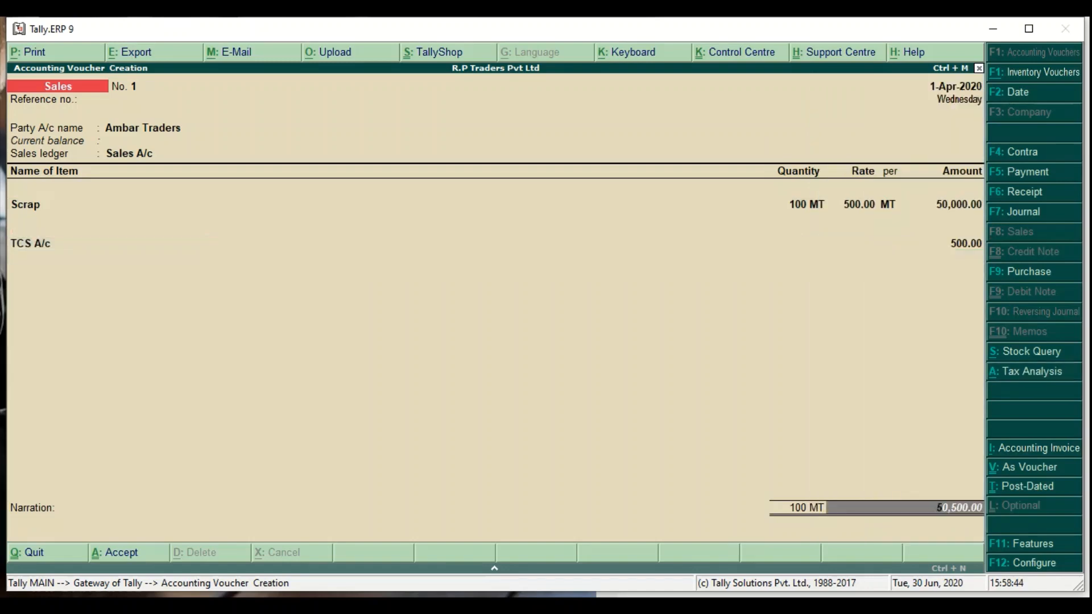
pyautogui.hotkey('alt', 'a')
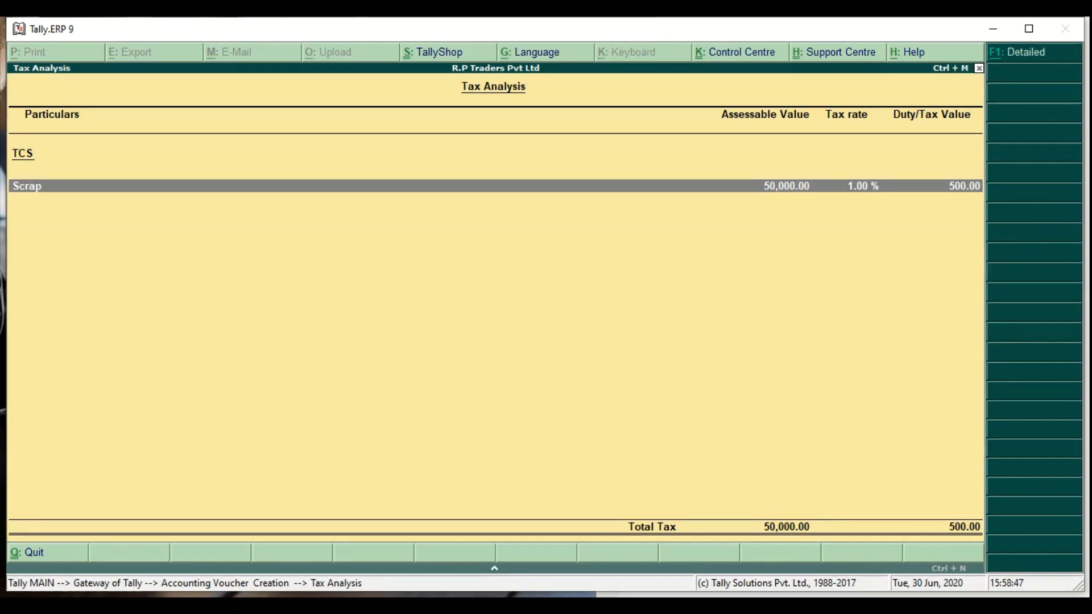
pyautogui.press('Escape')
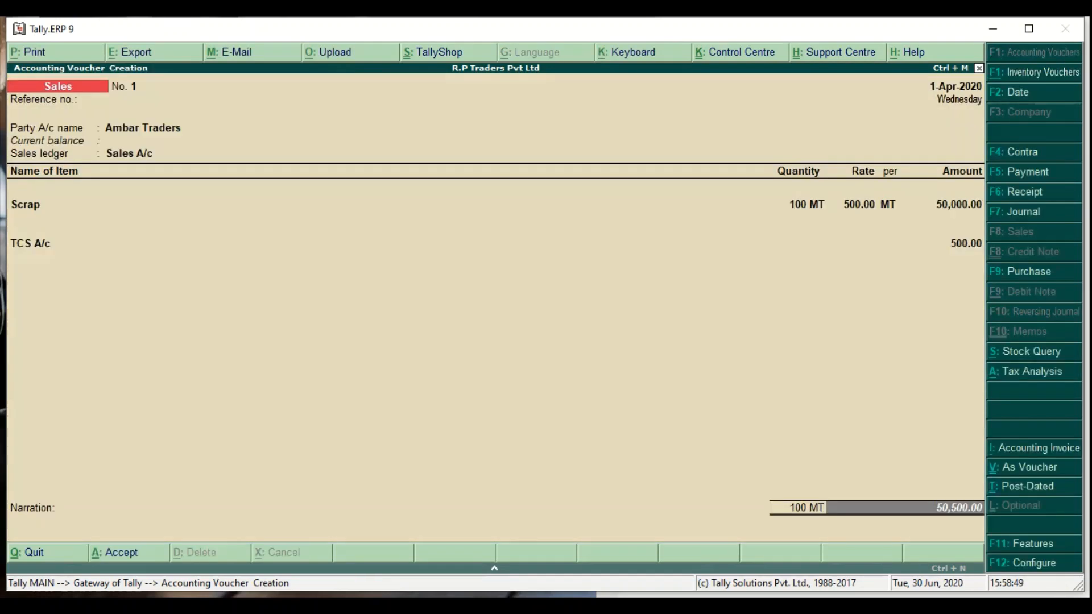
# - Save the sales voucher and view the Form 27 EQ statutory TCS report
pyautogui.press('Return')
pyautogui.press('Return')
pyautogui.press('Return')
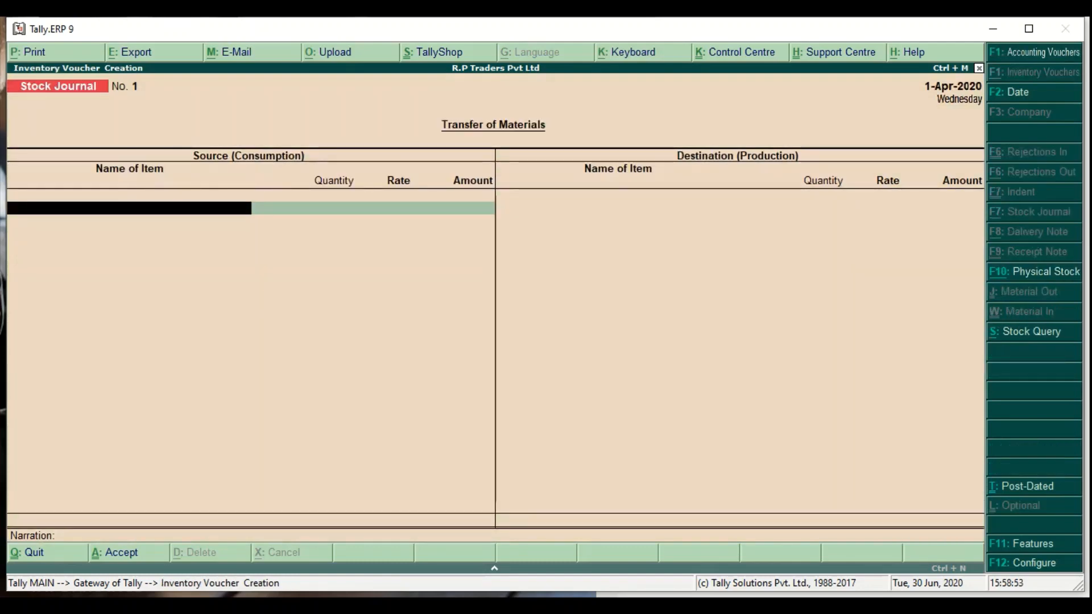
pyautogui.press('Escape')
pyautogui.press('Down')
pyautogui.press('Down')
pyautogui.press('Down')
pyautogui.press('Down')
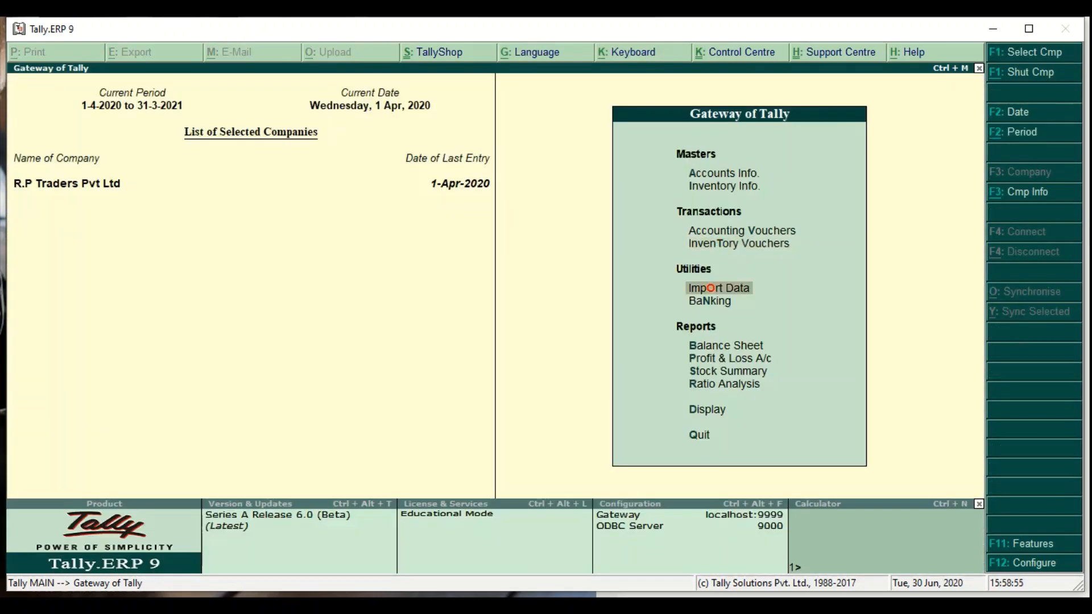
pyautogui.press('Down')
pyautogui.press('Down')
pyautogui.press('Down')
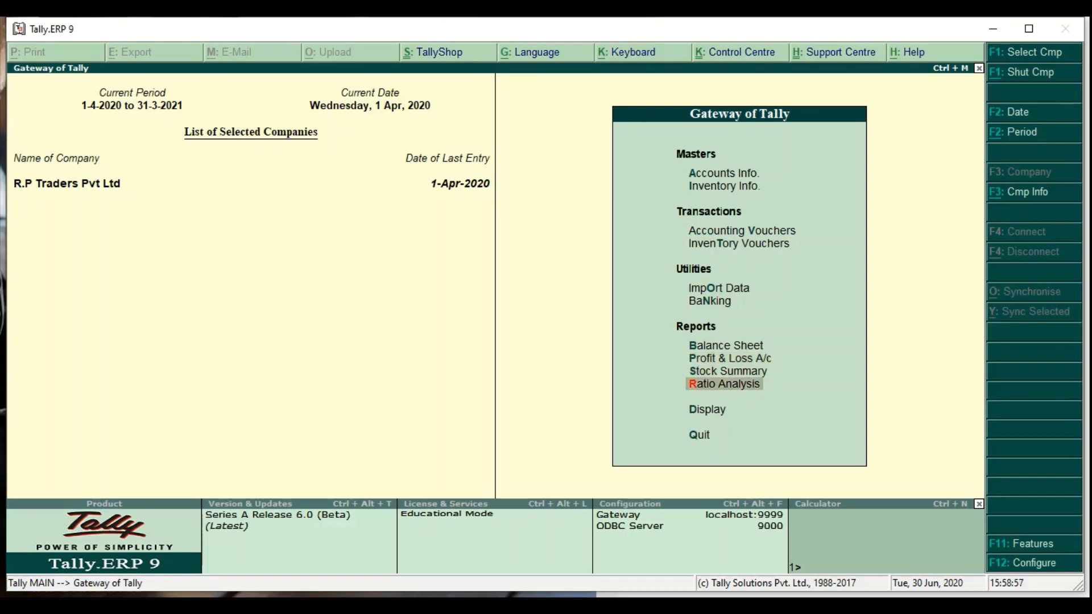
pyautogui.press('Return')
pyautogui.press('Down')
pyautogui.press('Down')
pyautogui.press('Down')
pyautogui.press('Down')
pyautogui.press('Down')
pyautogui.press('Down')
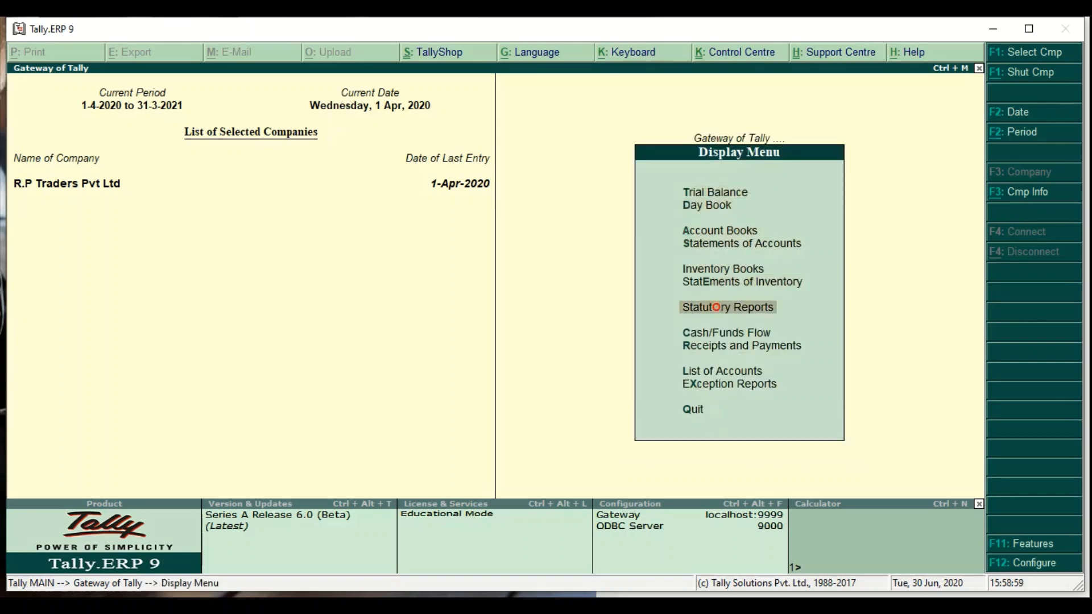
pyautogui.press('Return')
pyautogui.press('Return')
pyautogui.press('Return')
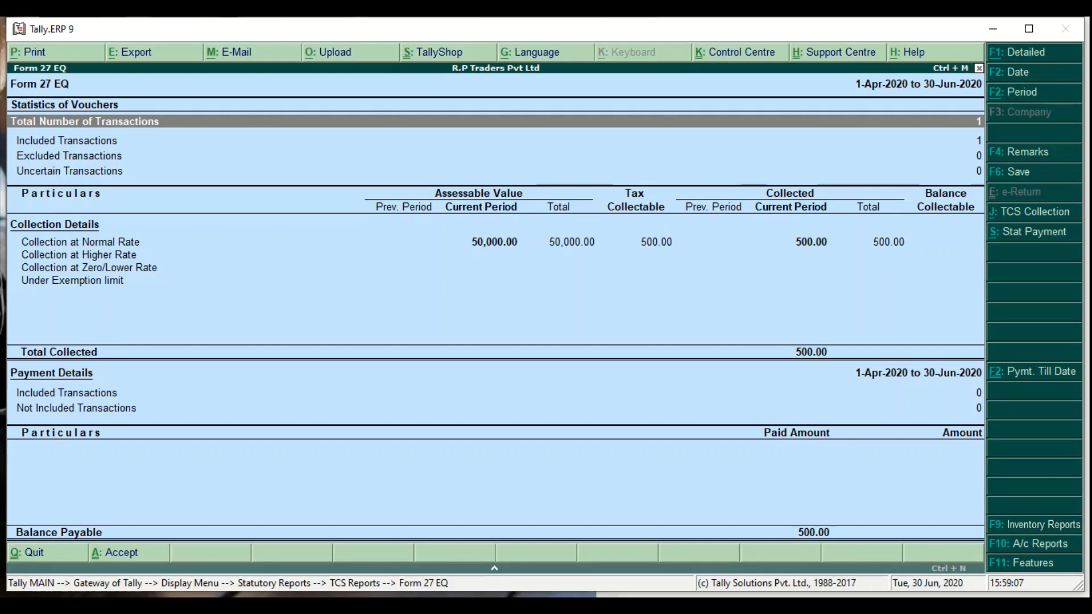
# - Return to the Gateway of Tally and start a new inventory voucher entry
pyautogui.press('Escape')
pyautogui.press('Escape')
pyautogui.press('Escape')
pyautogui.press('Escape')
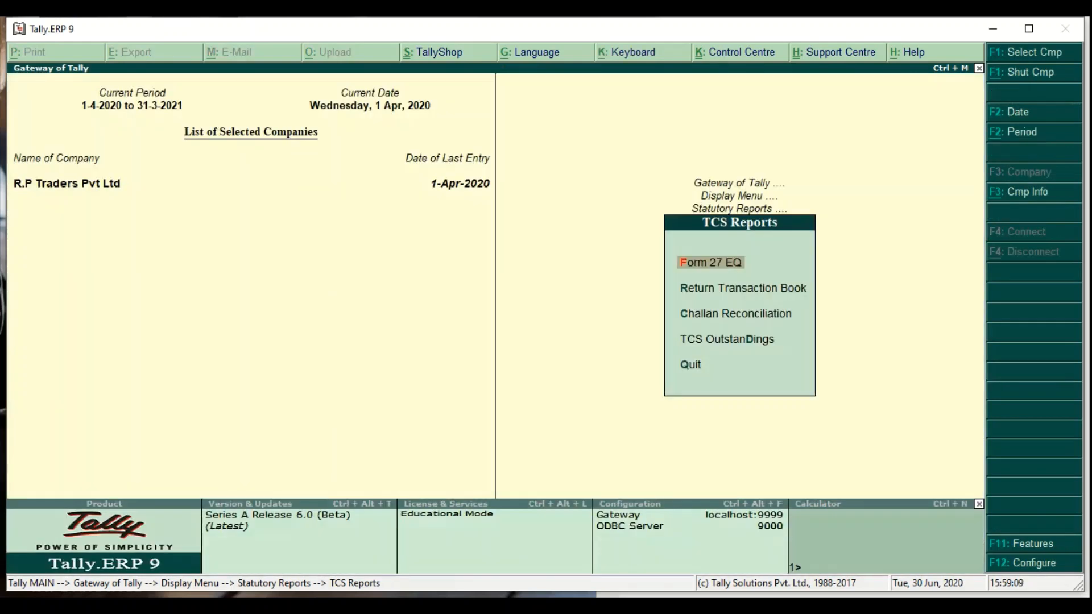
pyautogui.press('Down')
pyautogui.press('Down')
pyautogui.press('Down')
pyautogui.press('Down')
pyautogui.press('Down')
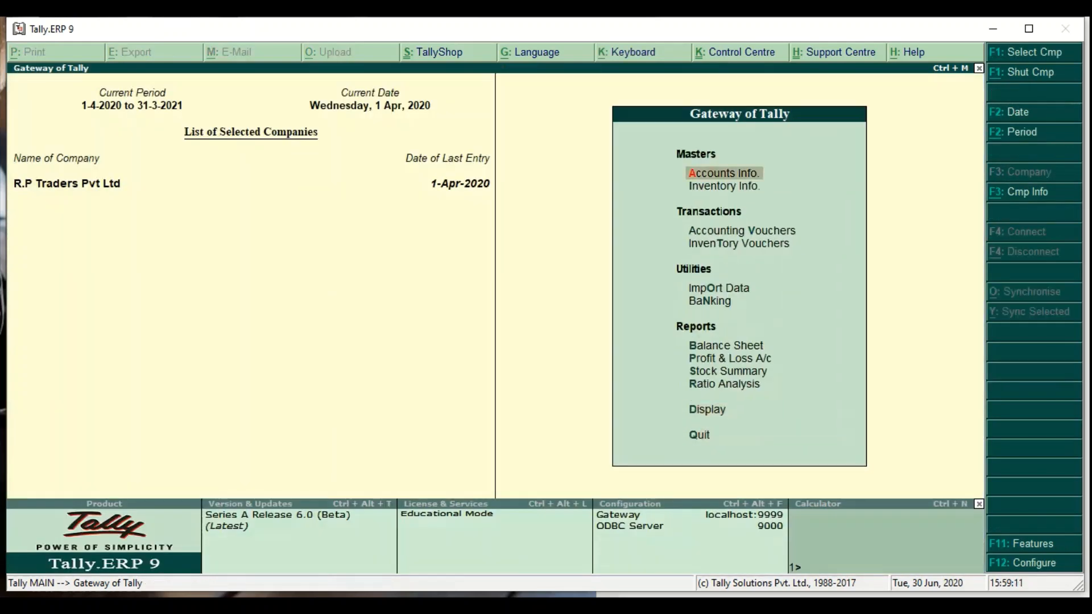
pyautogui.press('Return')
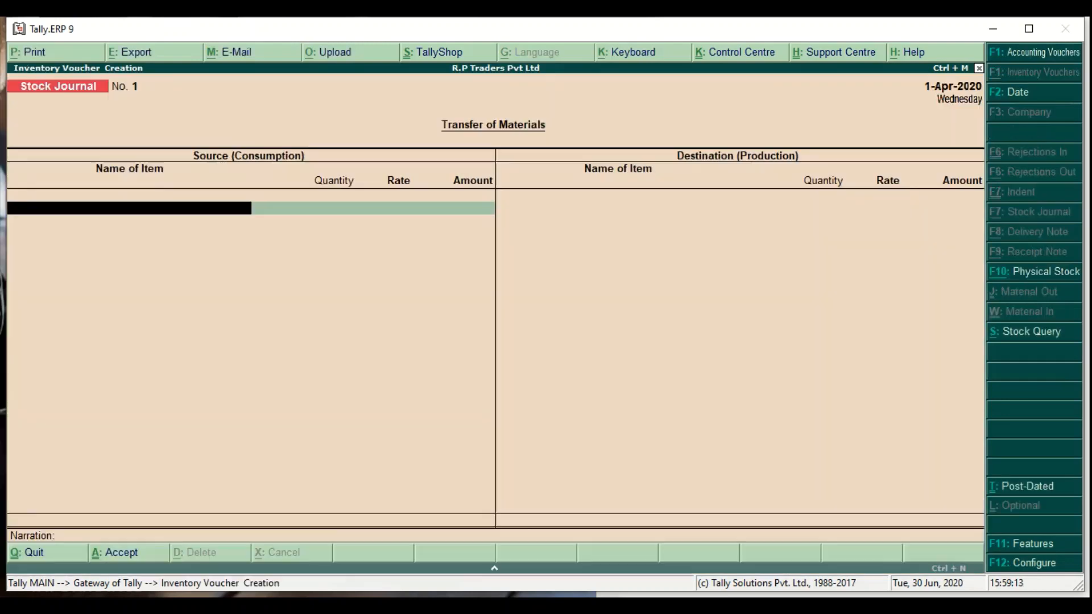
# - Record a Receipt from Ambar Traders of 50,500 in Cash against bill 1 and save it
pyautogui.press('F6')
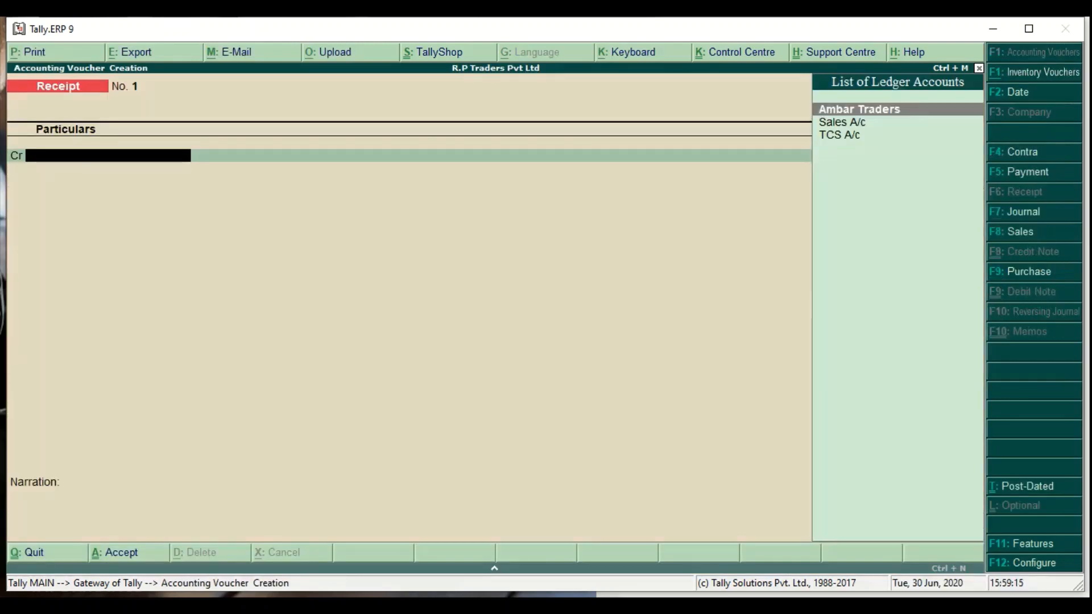
pyautogui.press('Down')
pyautogui.press('Down')
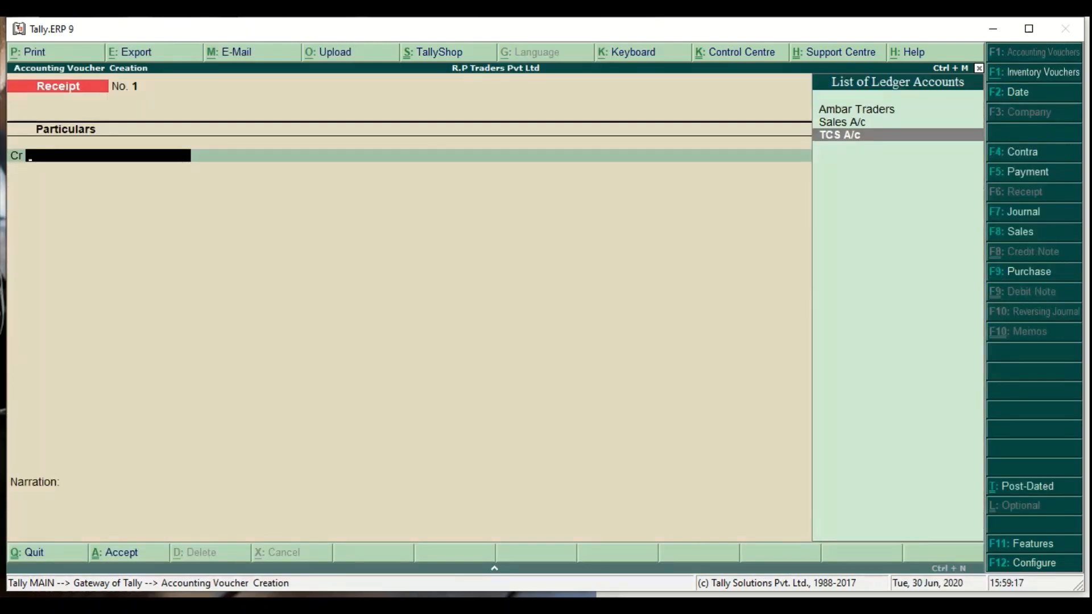
pyautogui.press('Up')
pyautogui.press('Up')
pyautogui.press('Return')
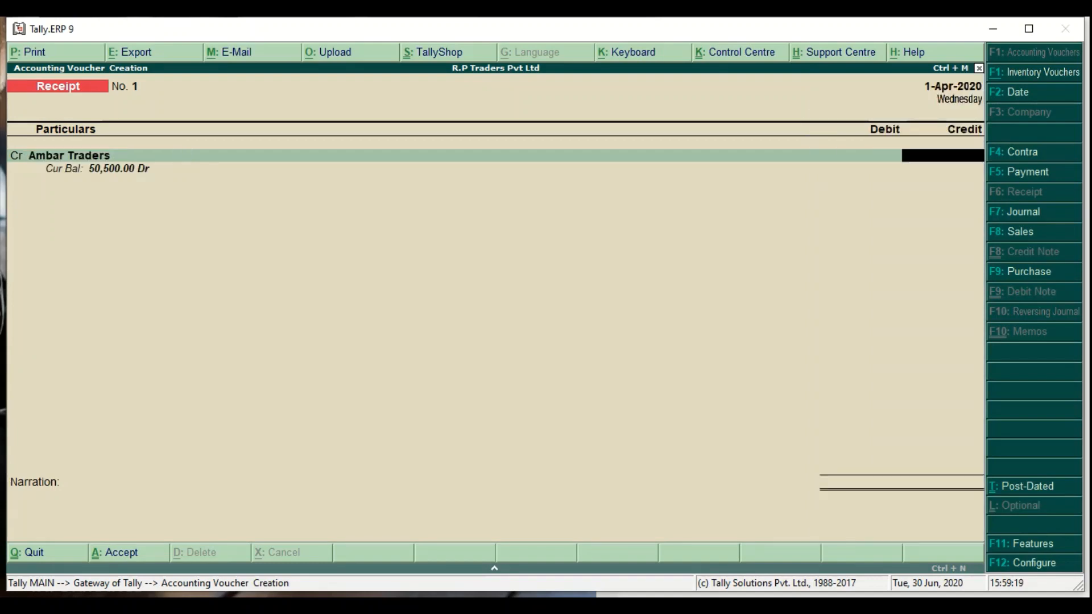
pyautogui.write('50500')
pyautogui.press('Return')
pyautogui.press('Return')
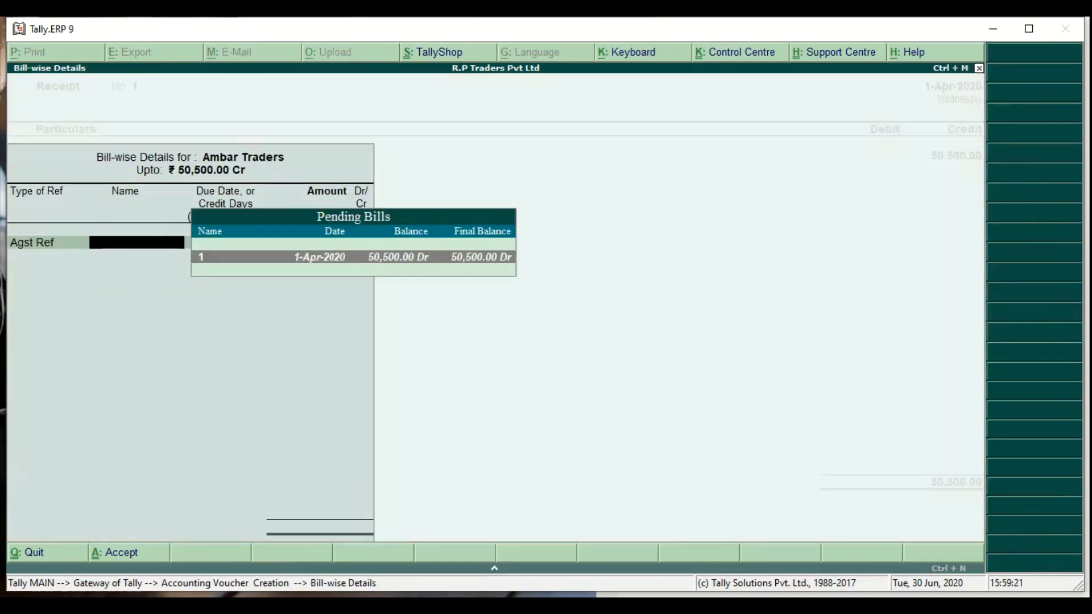
pyautogui.press('Return')
pyautogui.press('Return')
pyautogui.press('Return')
pyautogui.write('C')
pyautogui.press('Return')
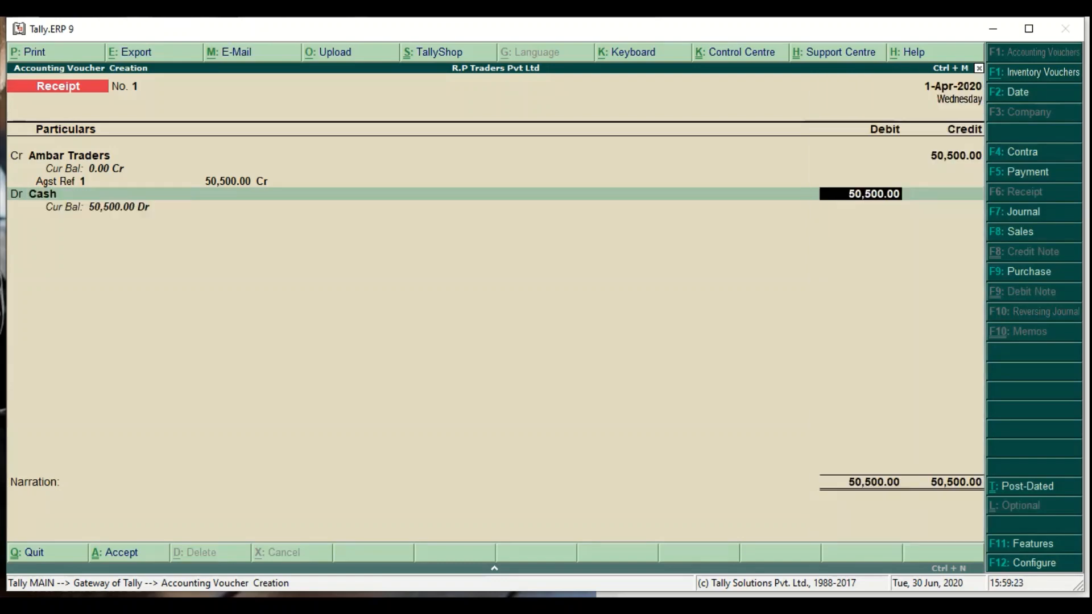
pyautogui.press('Return')
pyautogui.press('Return')
pyautogui.press('Return')
pyautogui.hotkey('alt', 'F7')
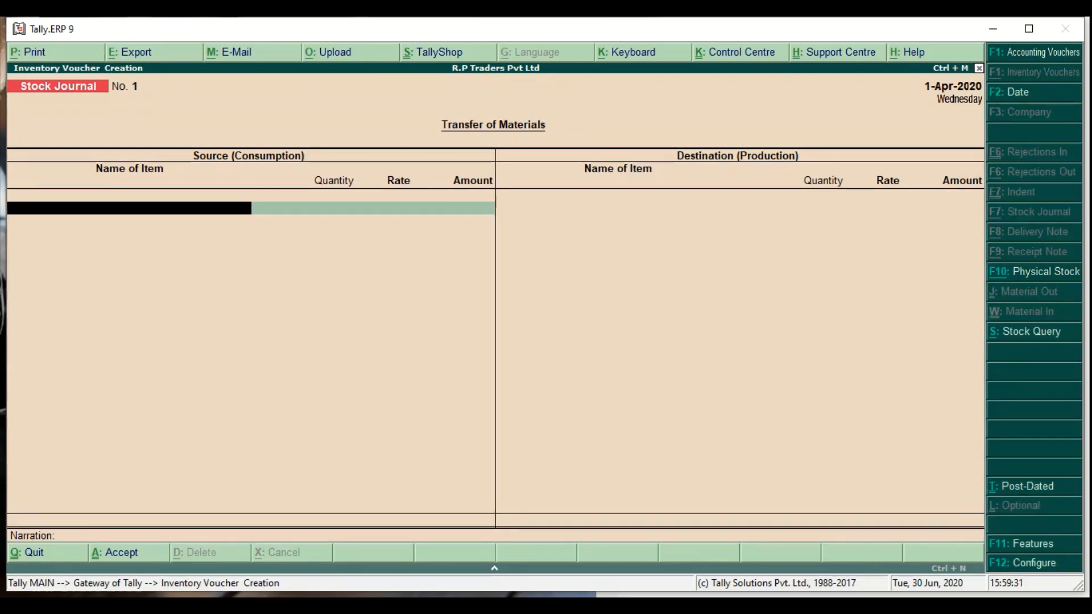
# - Start a Payment voucher with stat payment details: TCS, section Abc-1, Scrap, status Company
pyautogui.press('Escape')
pyautogui.press('Return')
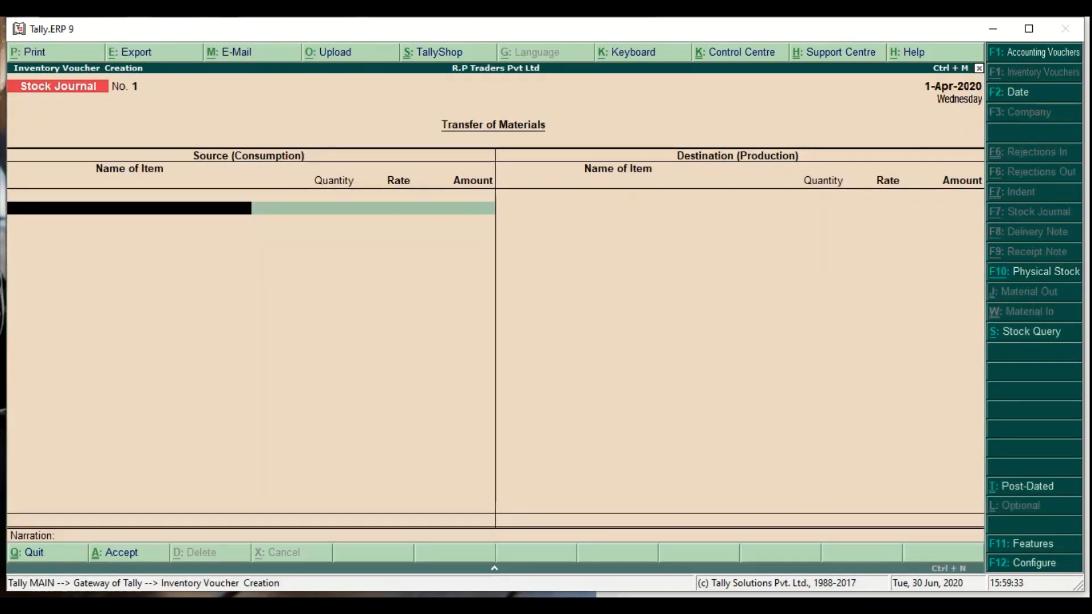
pyautogui.press('F1')
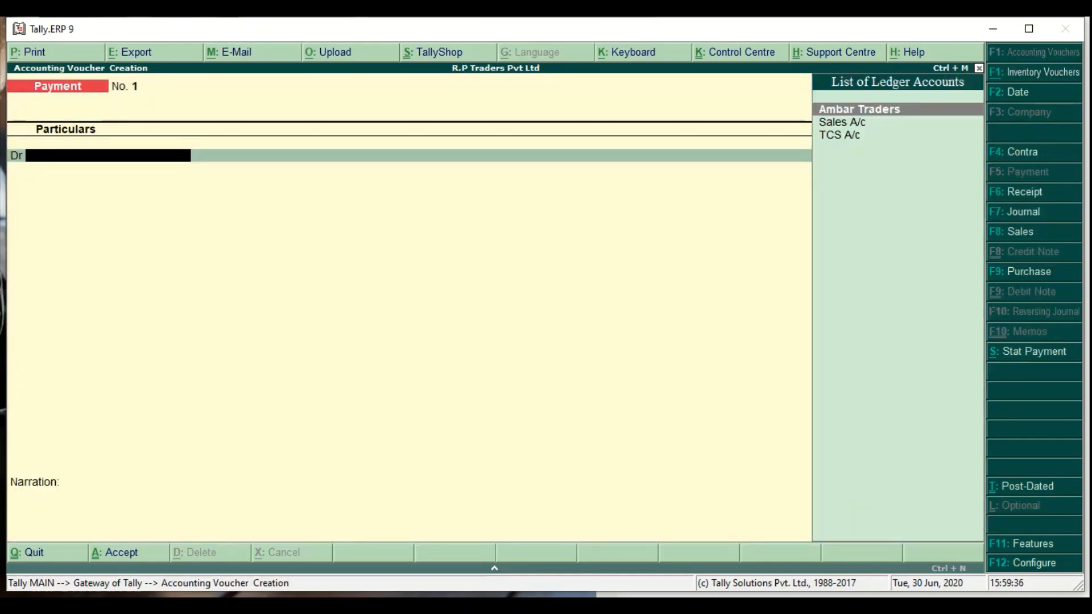
pyautogui.hotkey('alt', 's')
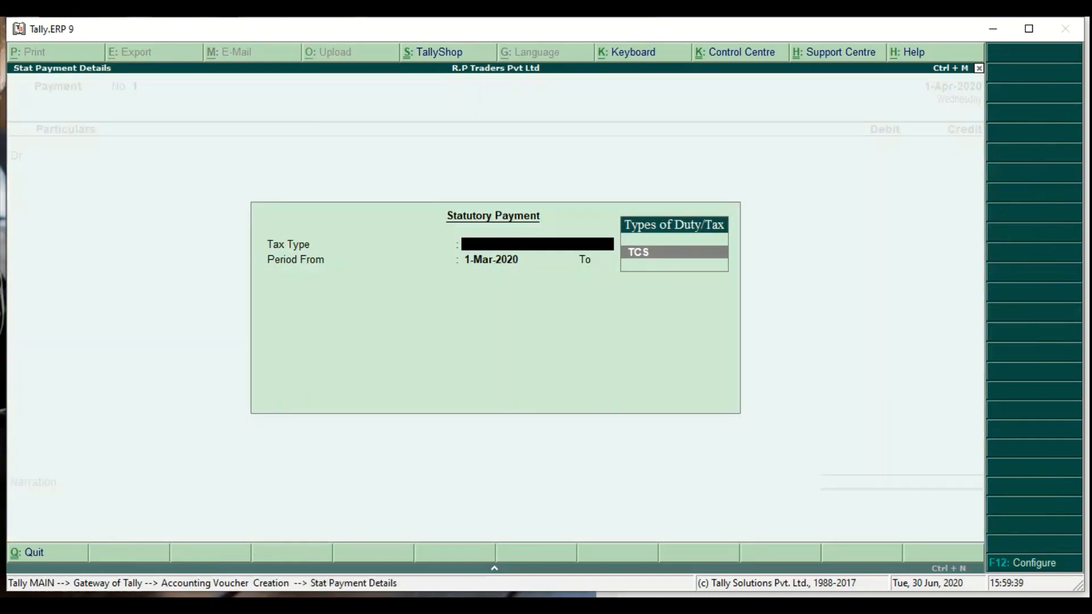
pyautogui.press('Return')
pyautogui.press('Return')
pyautogui.press('Return')
pyautogui.press('Return')
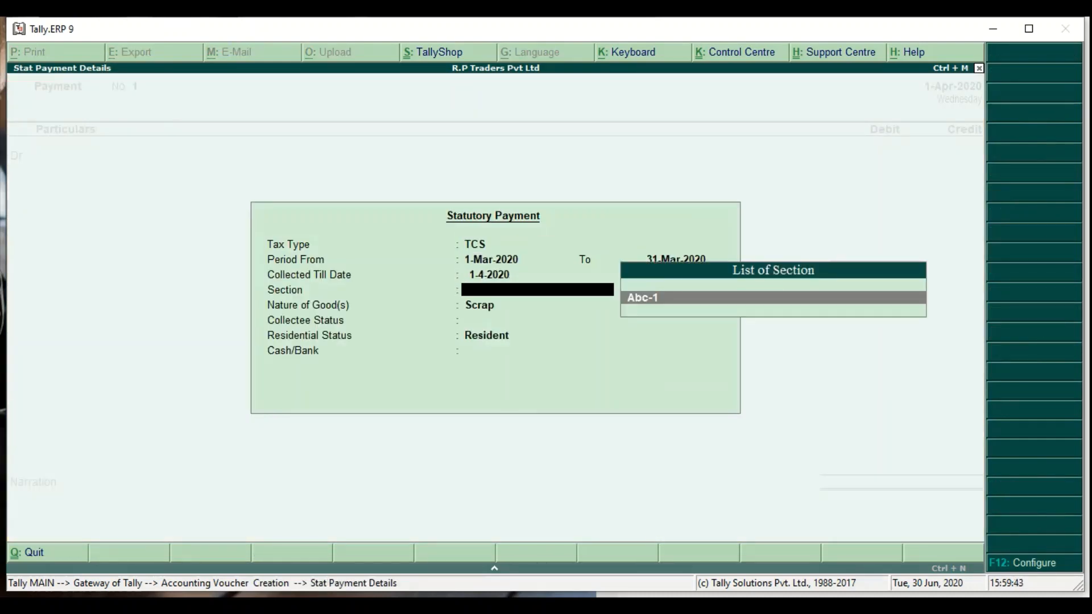
pyautogui.press('Return')
pyautogui.press('Return')
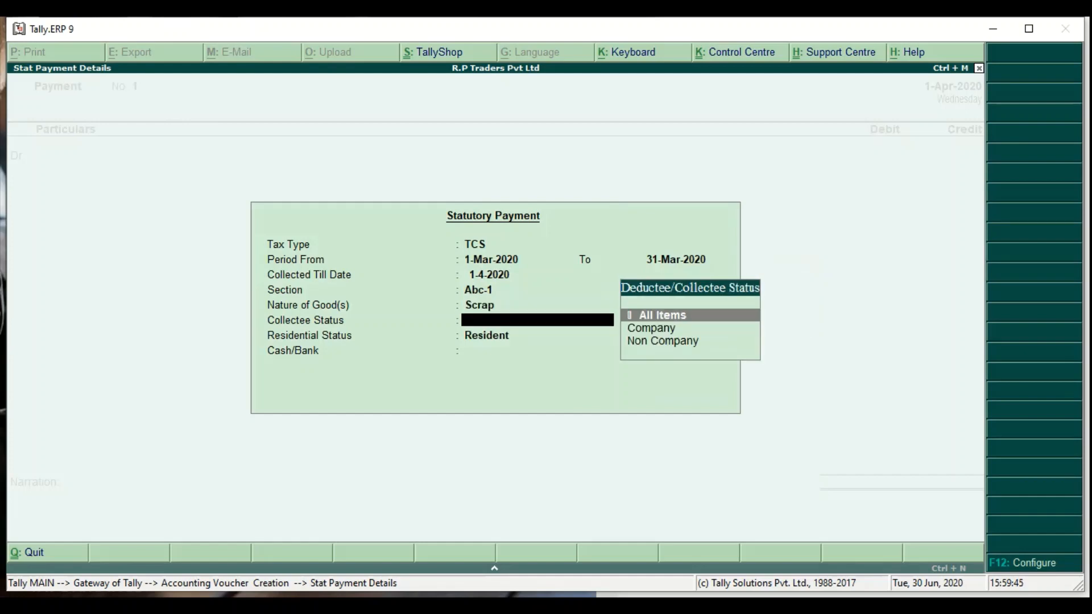
pyautogui.press('Down')
pyautogui.press('Return')
# - Set Resident status, pay from HDFC Bank A/c by cheque 000001, and complete the entry
pyautogui.press('Return')
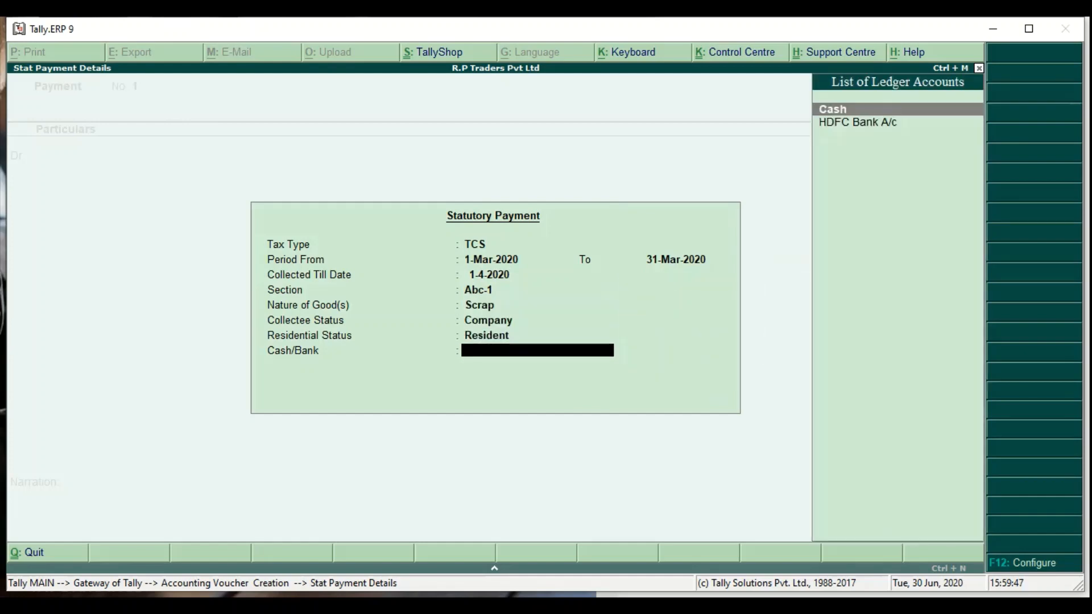
pyautogui.press('Down')
pyautogui.press('Return')
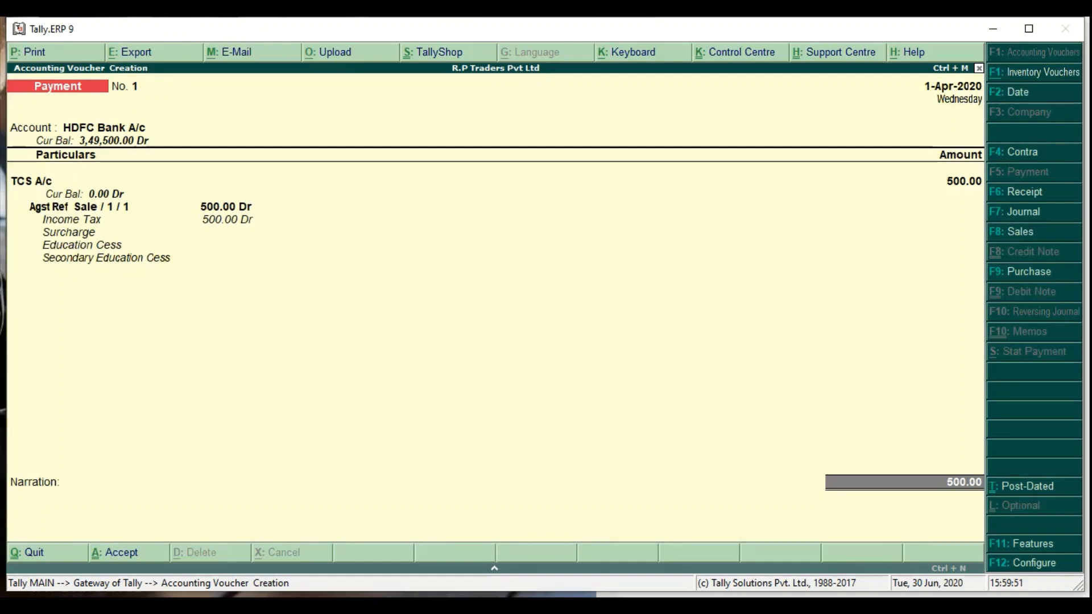
pyautogui.press('Return')
pyautogui.press('Return')
pyautogui.press('Return')
pyautogui.press('Return')
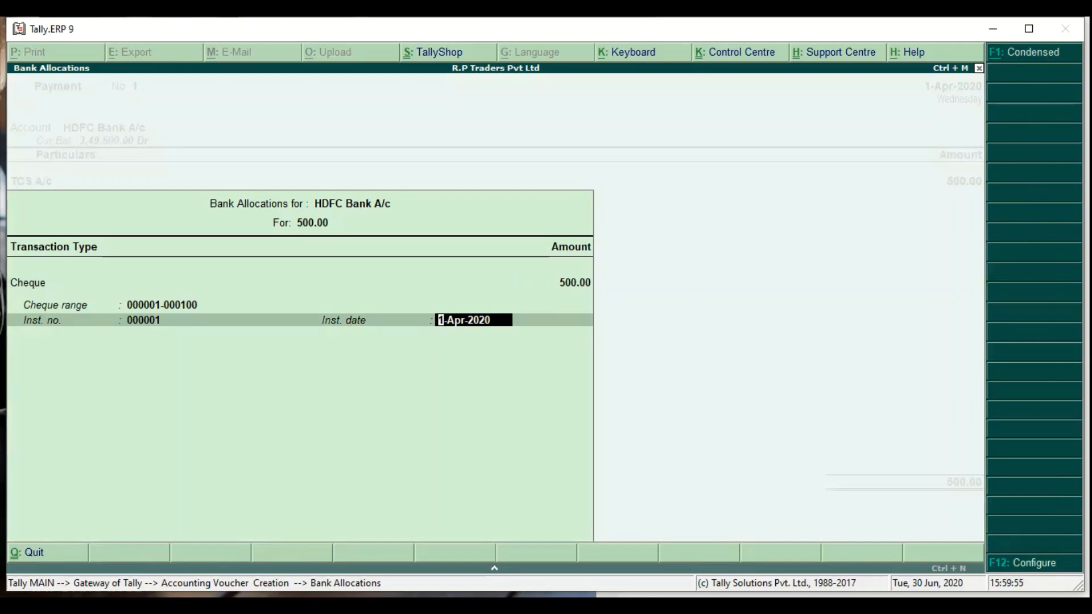
pyautogui.press('Return')
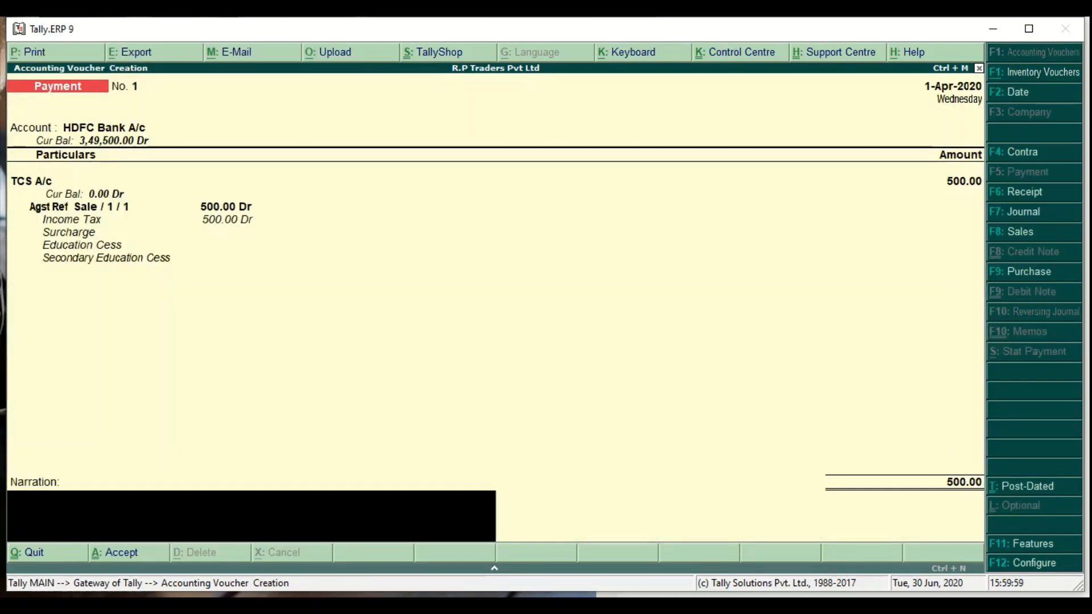
pyautogui.press('Return')
# - Save Payment No. 1 and print it as a TCS challan with advice date 1-Jun-2020
pyautogui.press('y')
pyautogui.hotkey('alt', 'F7')
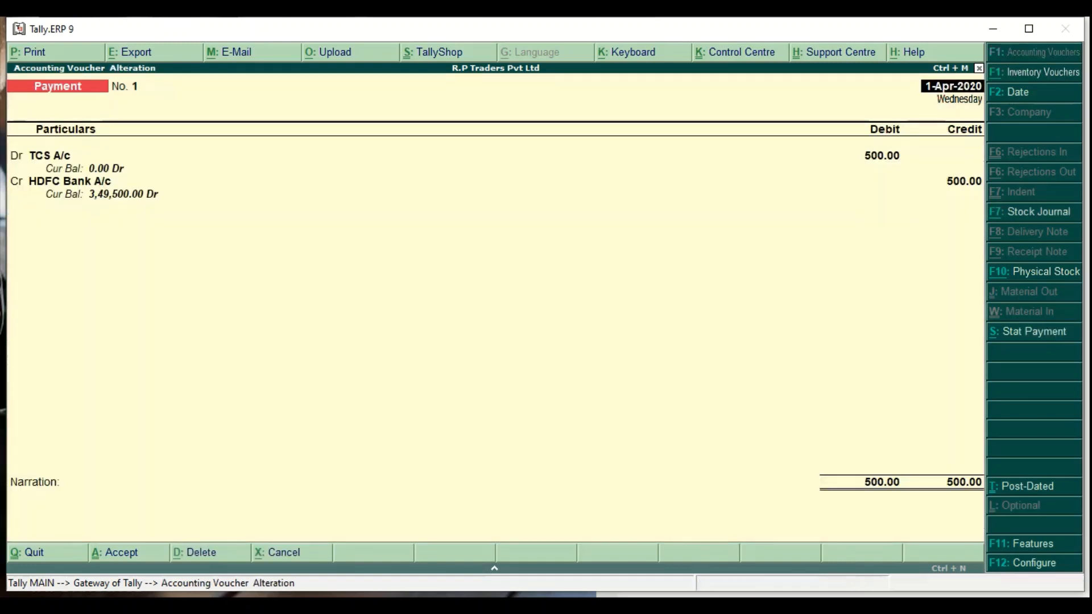
pyautogui.hotkey('alt', 'p')
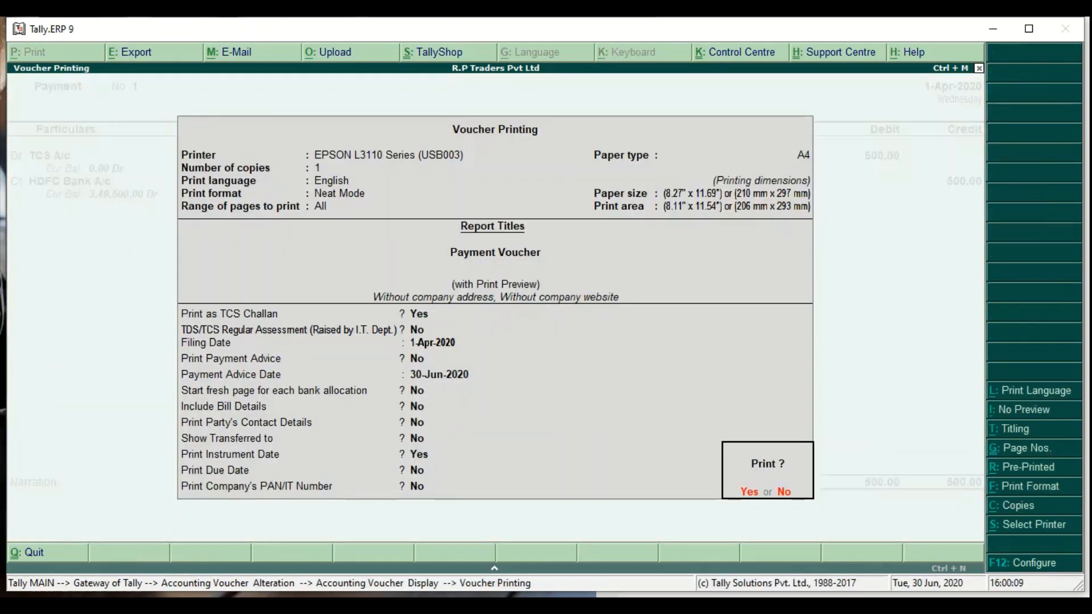
pyautogui.press('Escape')
pyautogui.write('1-')
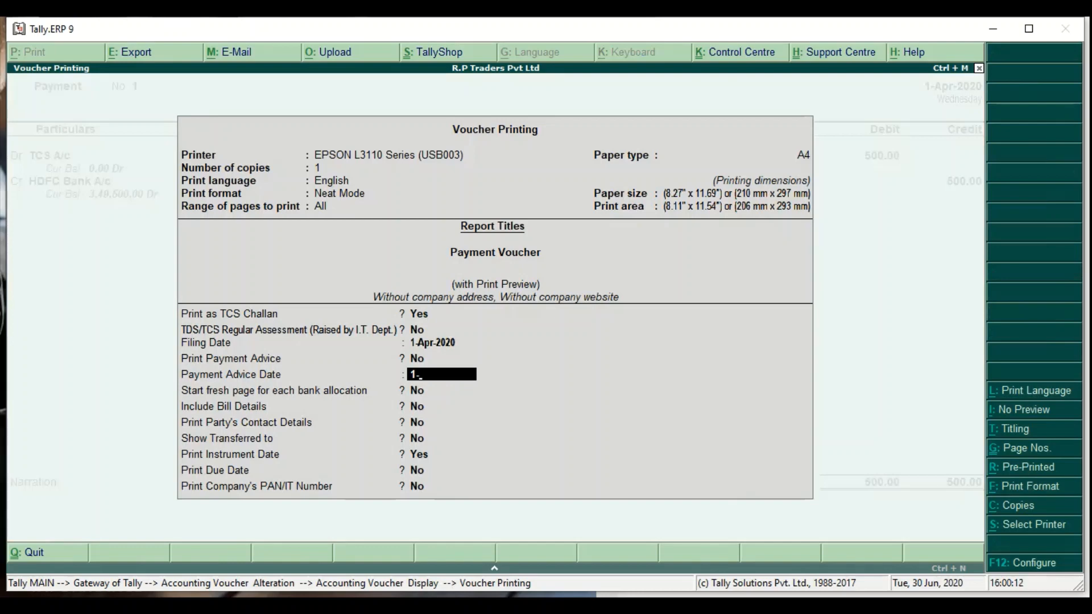
pyautogui.press('Return')
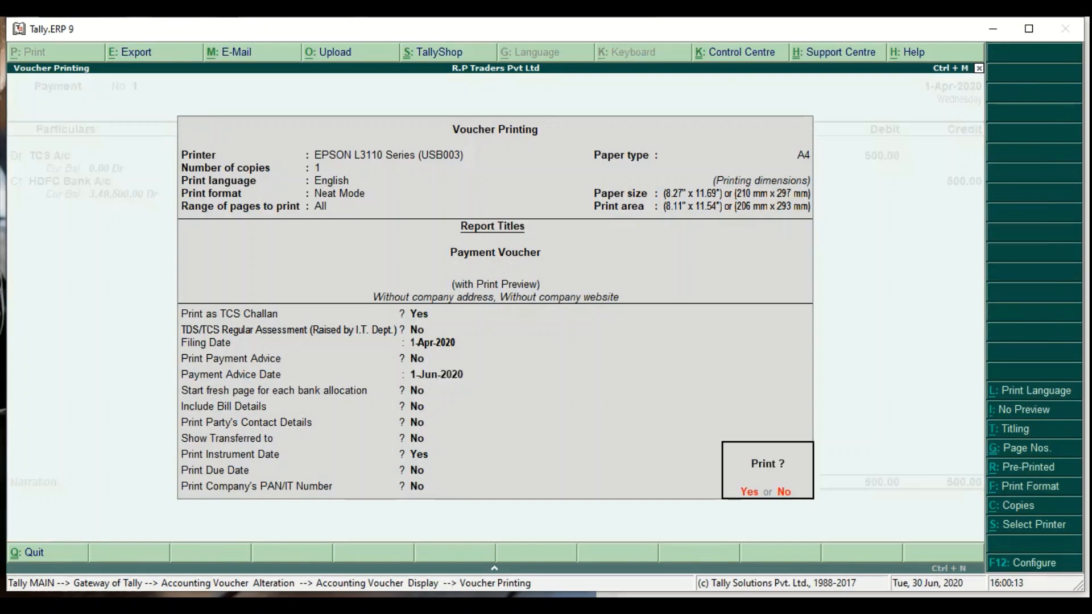
pyautogui.press('Return')
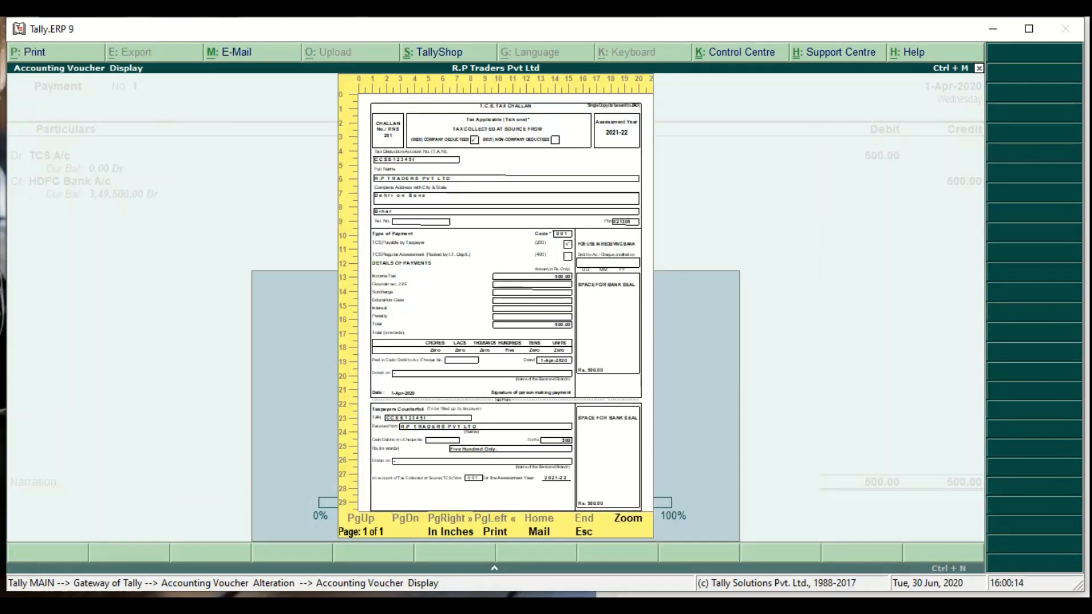
# - Zoom through the ITNS 281 challan preview including the Taxpayers Counterfoil, then return to the Gateway
pyautogui.hotkey('alt', 'z')
pyautogui.press('Down')
pyautogui.press('Down')
pyautogui.press('Down')
pyautogui.press('Down')
pyautogui.press('Down')
pyautogui.press('Down')
pyautogui.press('Down')
pyautogui.press('Down')
pyautogui.press('Down')
pyautogui.press('Down')
pyautogui.press('Down')
pyautogui.press('Down')
pyautogui.press('Down')
pyautogui.press('Down')
pyautogui.press('Down')
pyautogui.press('Down')
pyautogui.press('Down')
pyautogui.press('Down')
pyautogui.press('Down')
pyautogui.press('Down')
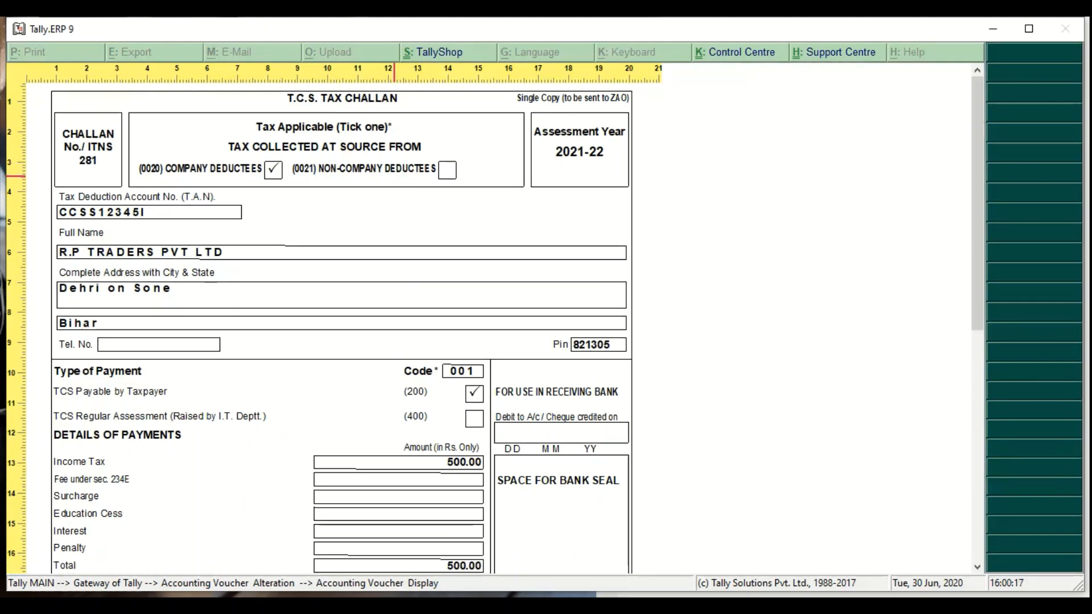
pyautogui.press('Down')
pyautogui.press('Down')
pyautogui.press('Down')
pyautogui.press('Down')
pyautogui.press('Down')
pyautogui.press('Down')
pyautogui.press('Down')
pyautogui.press('Down')
pyautogui.press('Down')
pyautogui.press('Down')
pyautogui.press('Down')
pyautogui.press('Down')
pyautogui.press('Down')
pyautogui.press('Down')
pyautogui.press('Down')
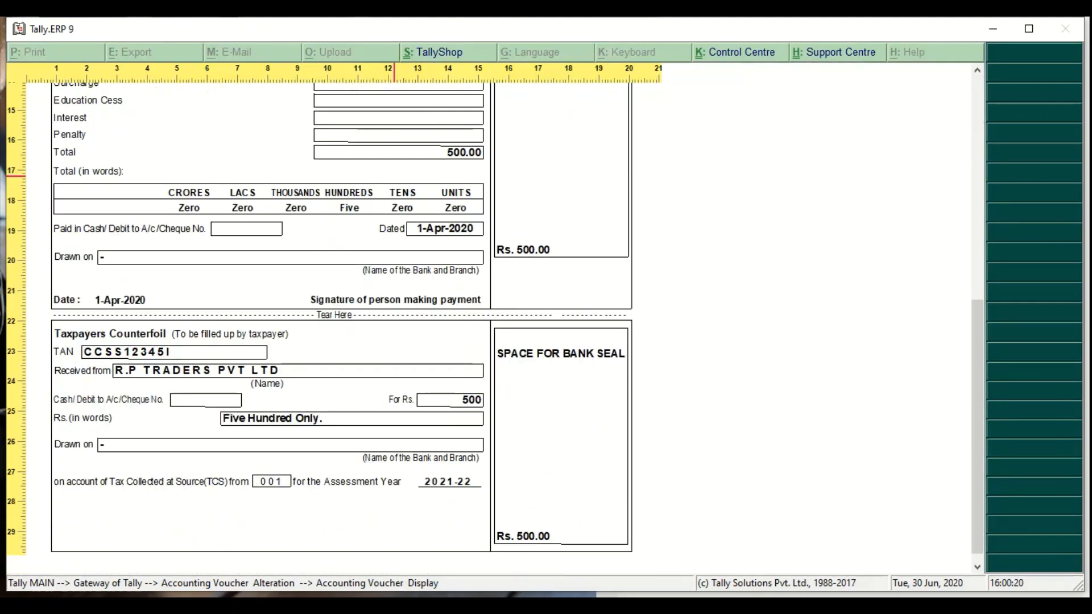
pyautogui.press('Up')
pyautogui.press('Up')
pyautogui.press('Up')
pyautogui.press('Up')
pyautogui.press('Up')
pyautogui.press('Up')
pyautogui.press('Up')
pyautogui.press('Up')
pyautogui.press('Up')
pyautogui.press('Up')
pyautogui.press('Up')
pyautogui.press('Up')
pyautogui.press('Up')
pyautogui.press('Up')
pyautogui.press('Up')
pyautogui.press('Up')
pyautogui.press('Up')
pyautogui.press('Up')
pyautogui.press('Up')
pyautogui.press('Up')
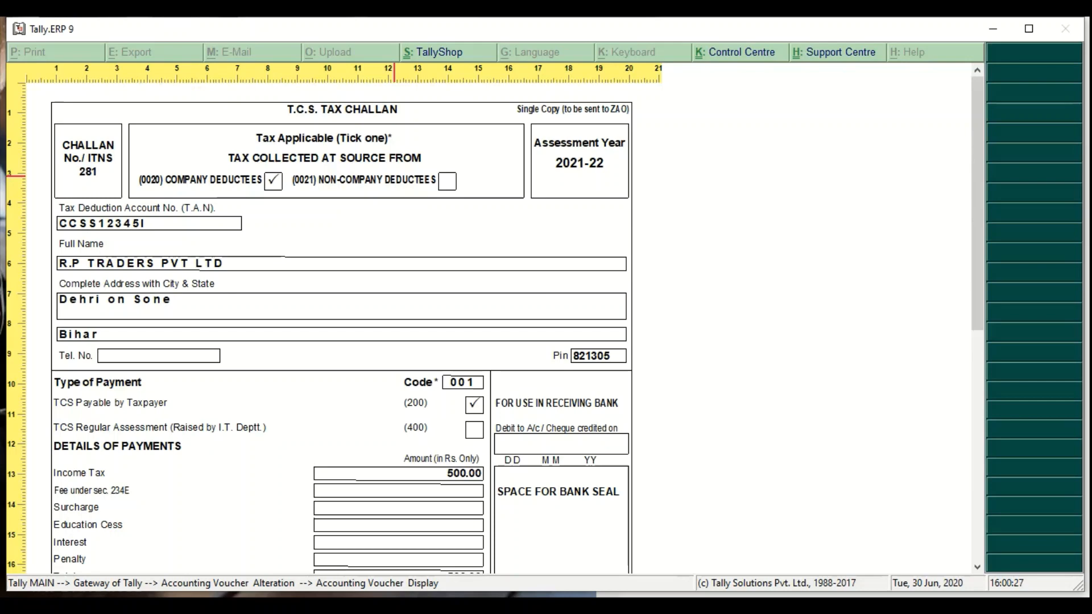
pyautogui.press('Escape')
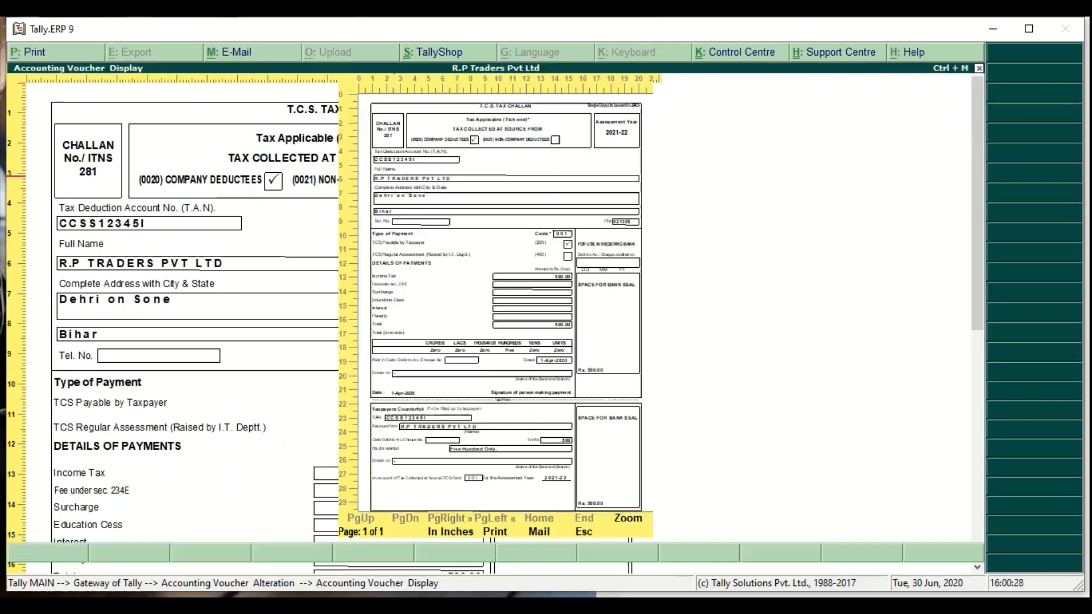
pyautogui.press('Escape')
pyautogui.press('Escape')
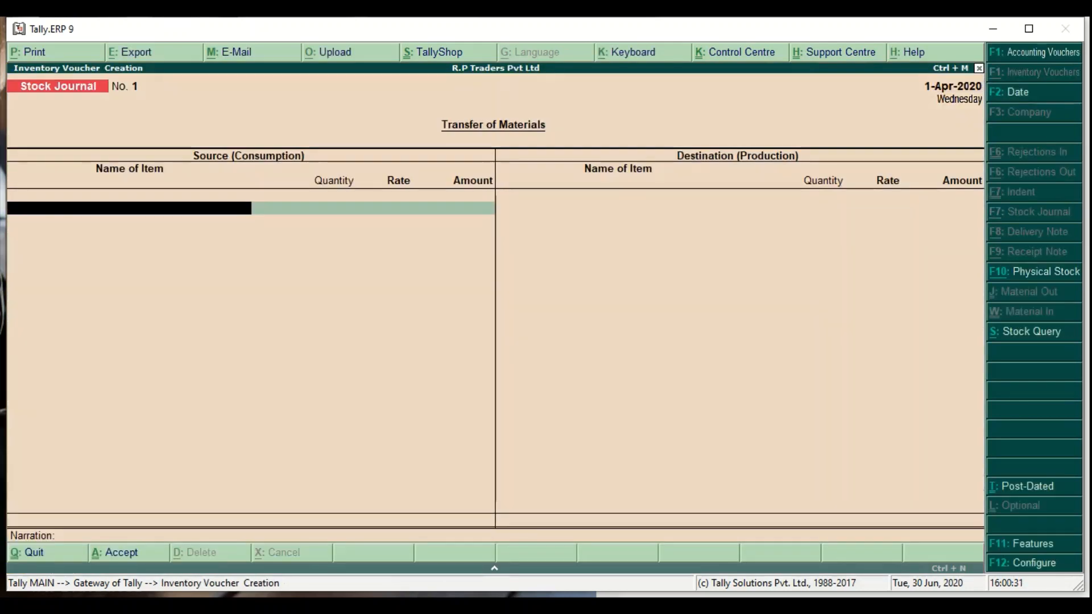
pyautogui.press('Escape')
pyautogui.press('Return')
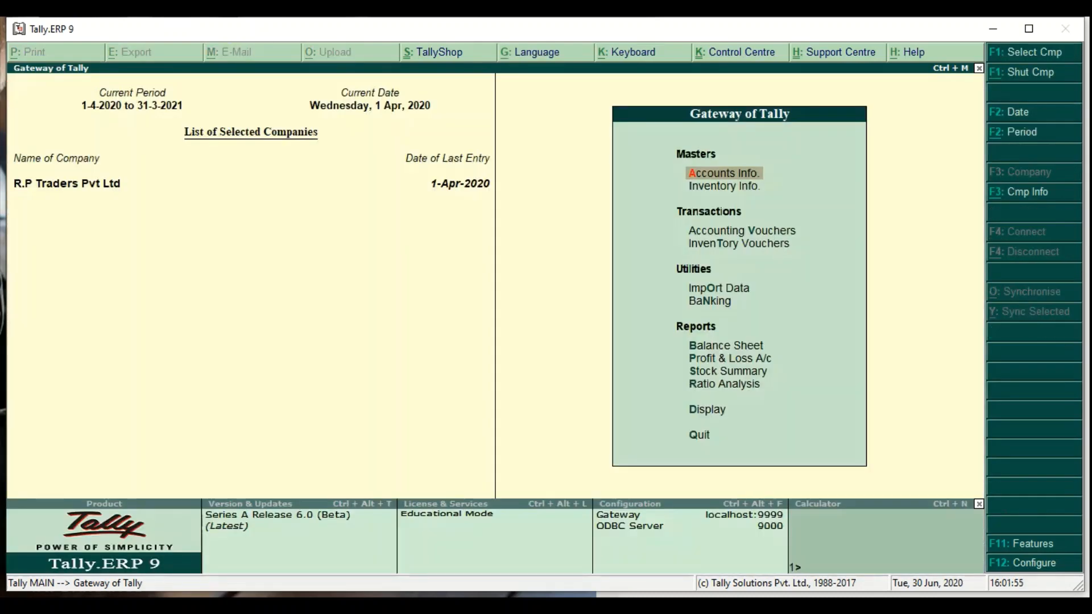